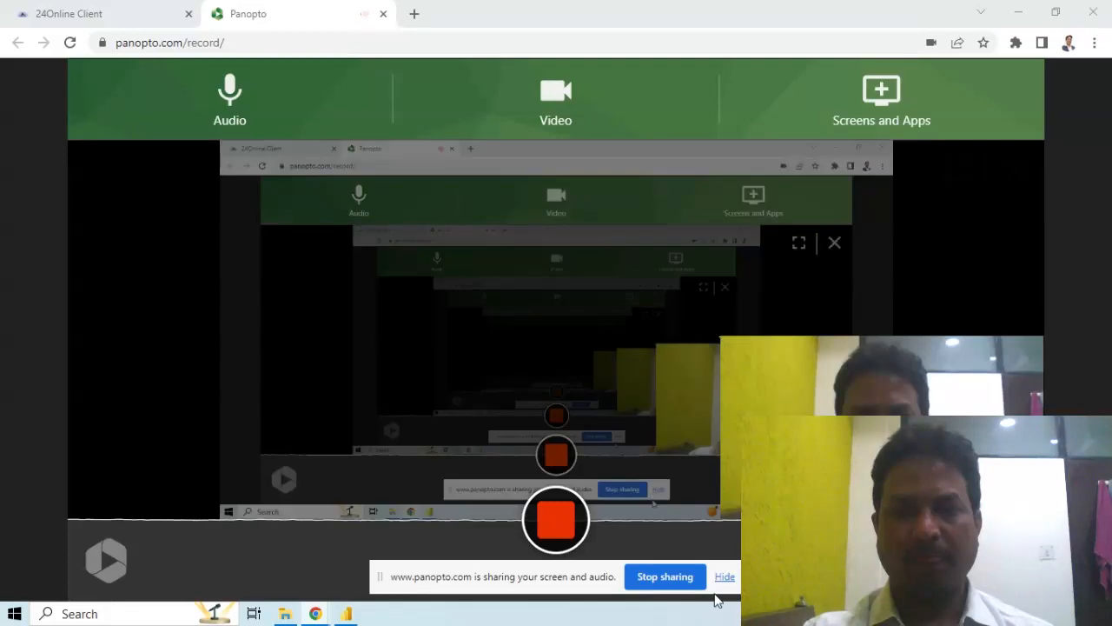
# Step: Switch to Power BI Desktop and view the Employess table in the data and model views, ending in the report view
pyautogui.click(725, 576)
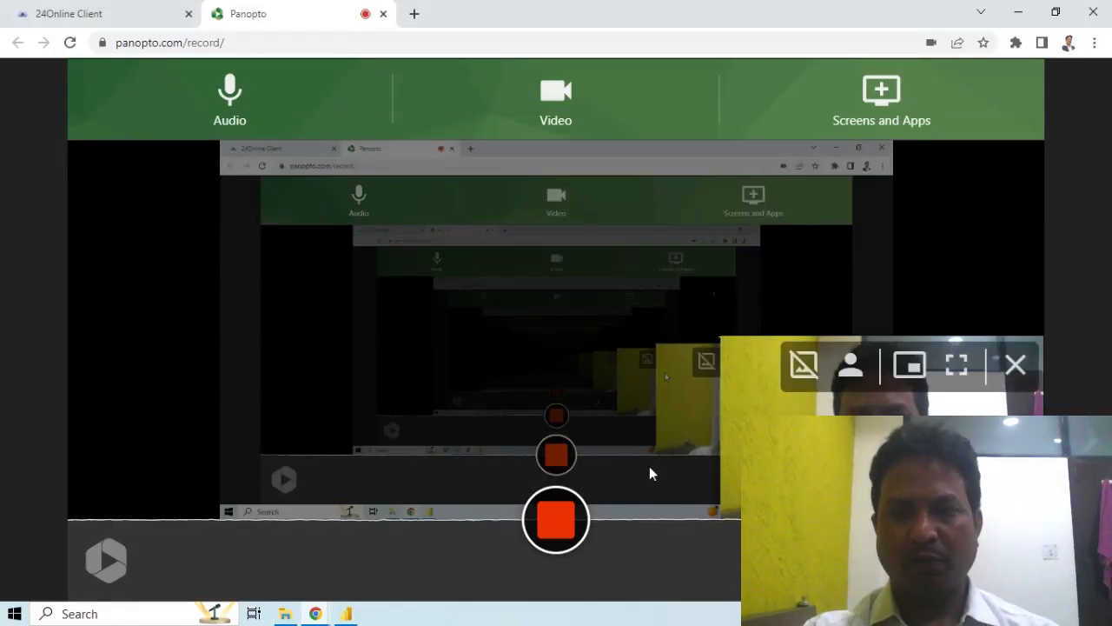
pyautogui.click(346, 613)
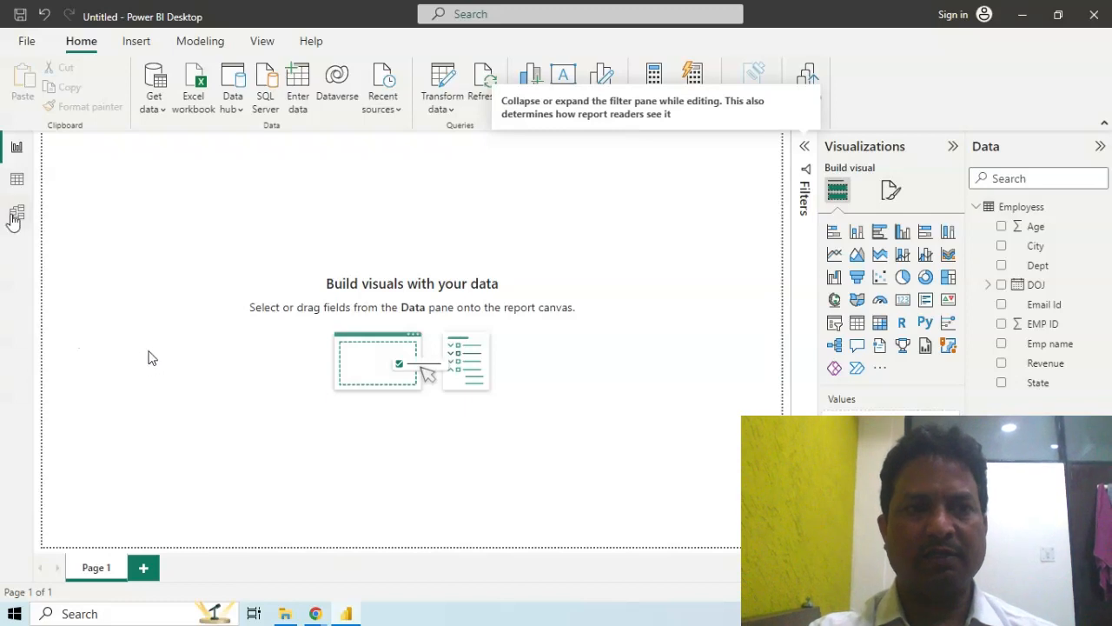
pyautogui.click(19, 153)
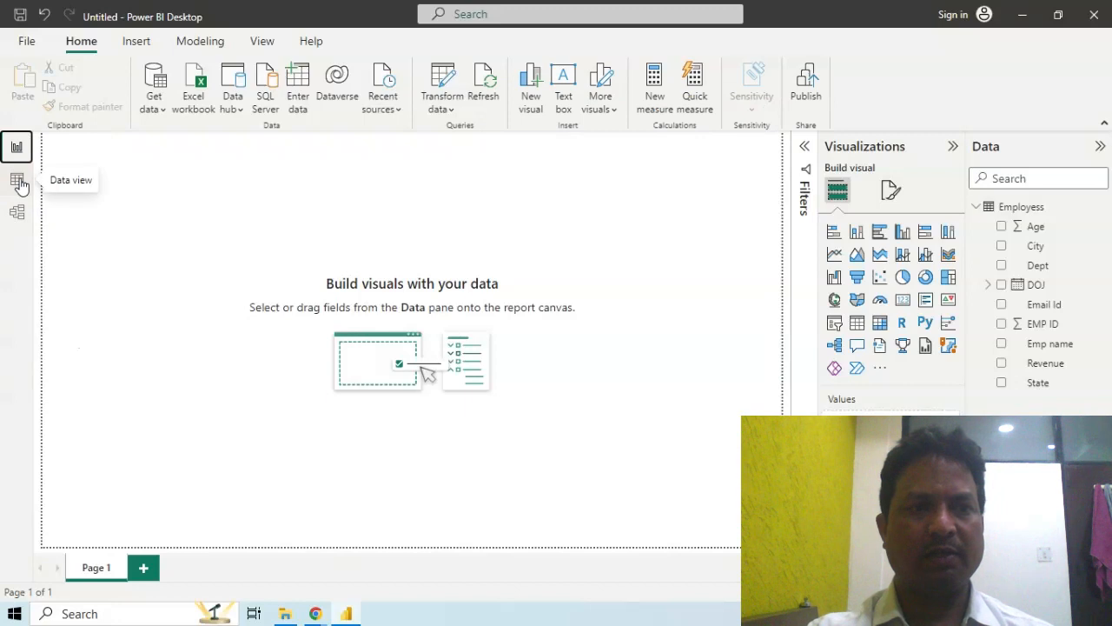
pyautogui.click(18, 181)
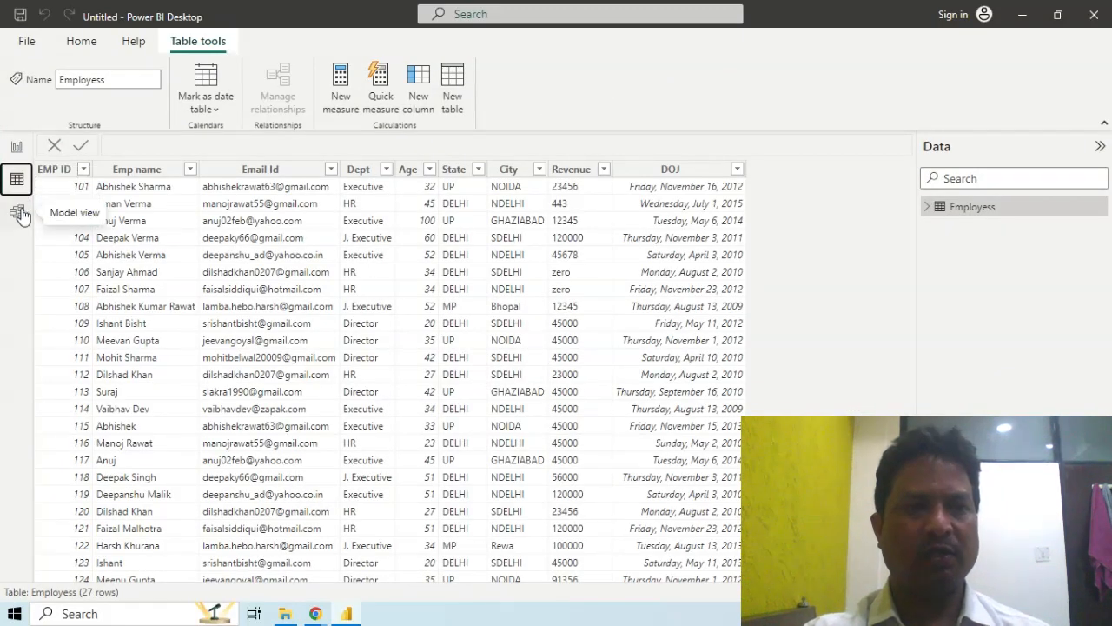
pyautogui.click(19, 213)
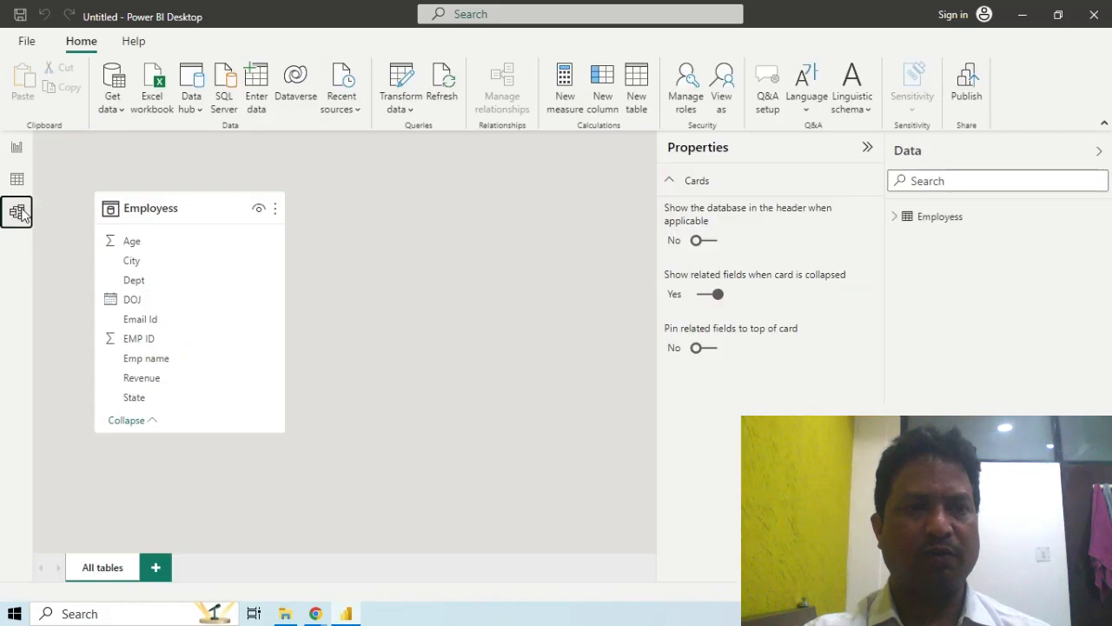
pyautogui.click(16, 148)
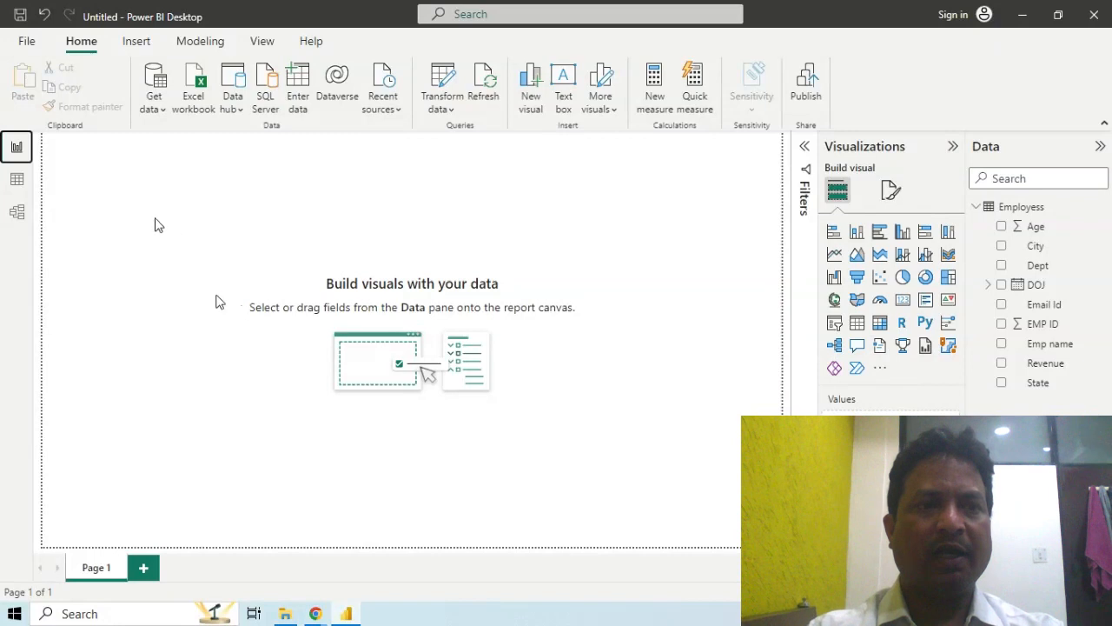
pyautogui.click(135, 44)
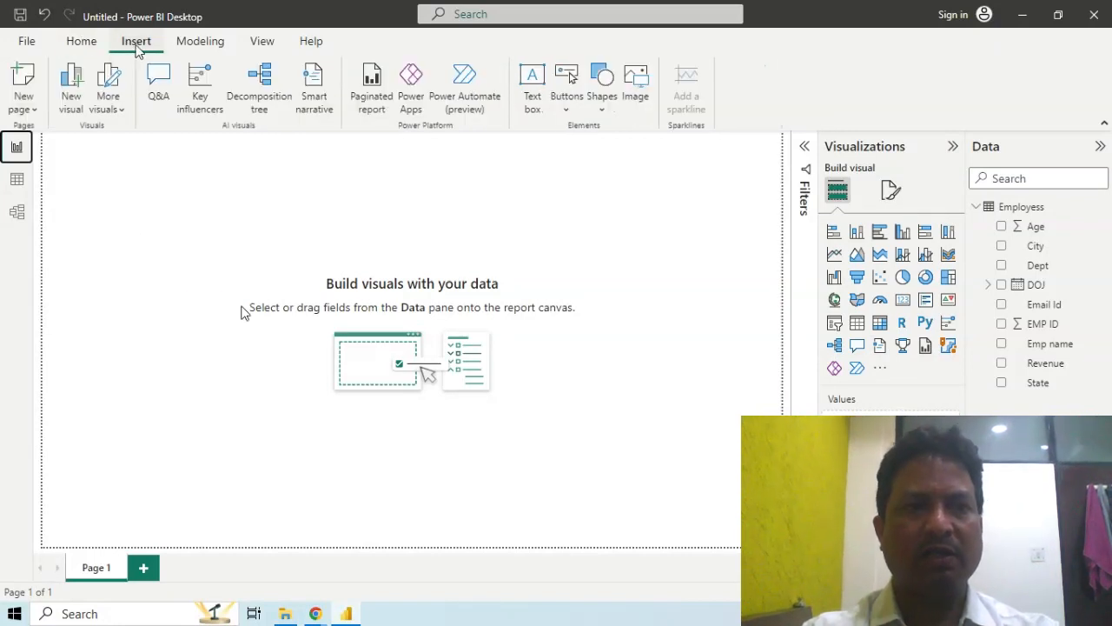
pyautogui.click(206, 39)
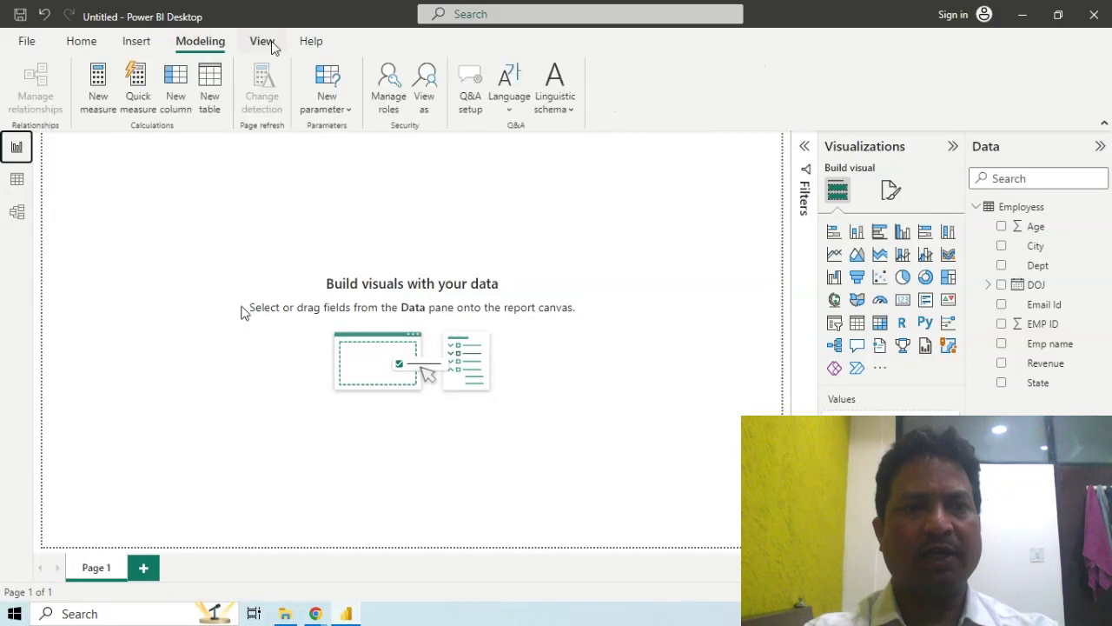
pyautogui.click(276, 43)
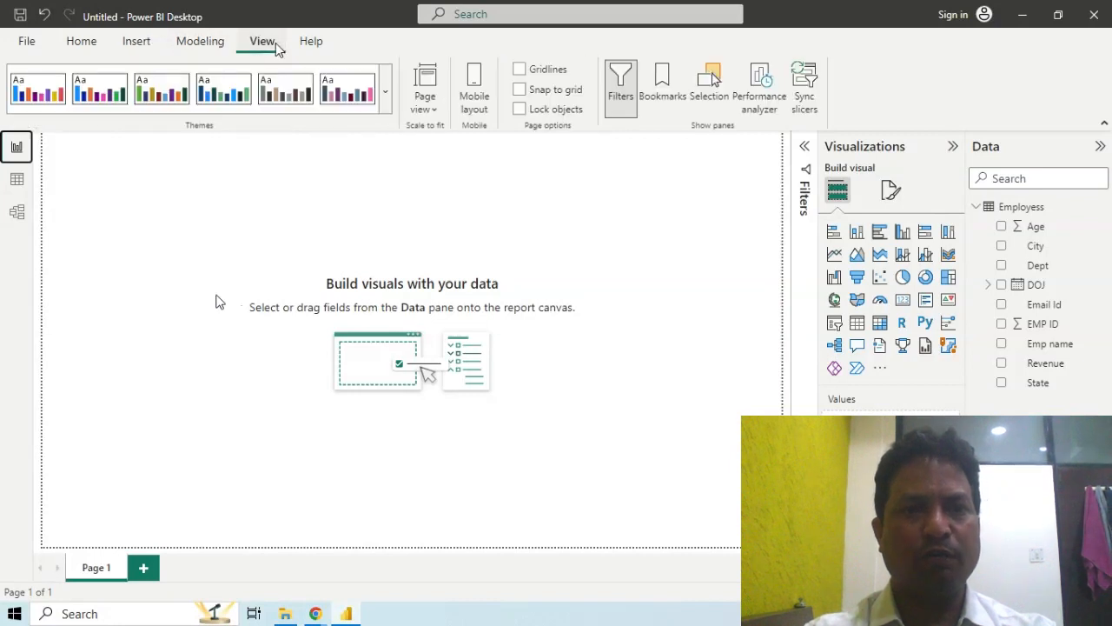
pyautogui.click(82, 43)
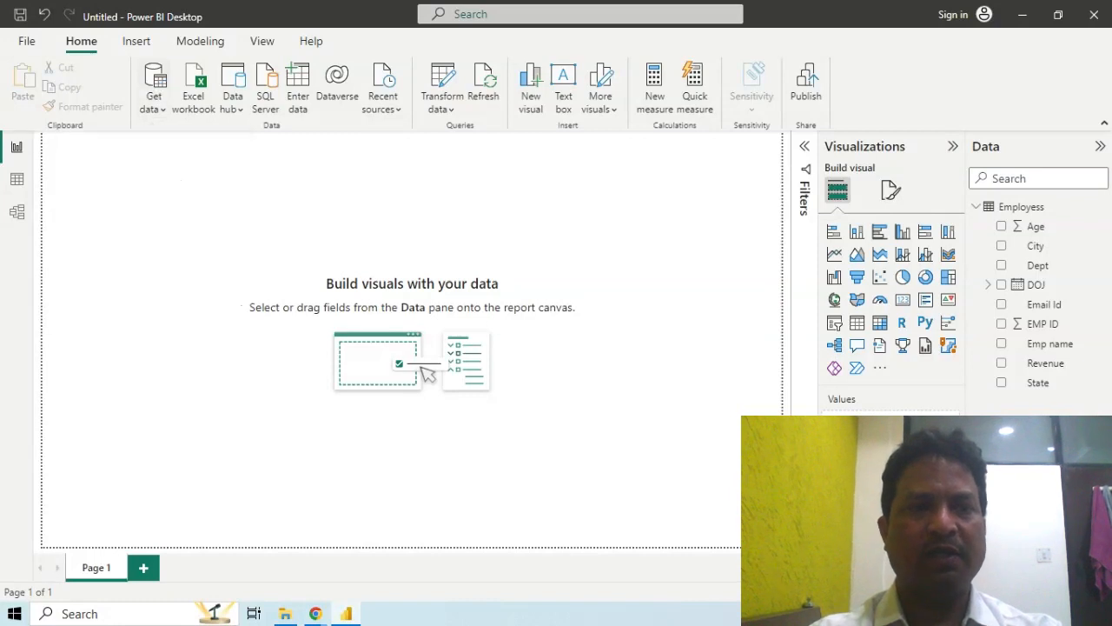
# Step: Connect to the Excel workbook Emp data from the TRAINING > POWER BI > Data folder on drive D
pyautogui.click(157, 108)
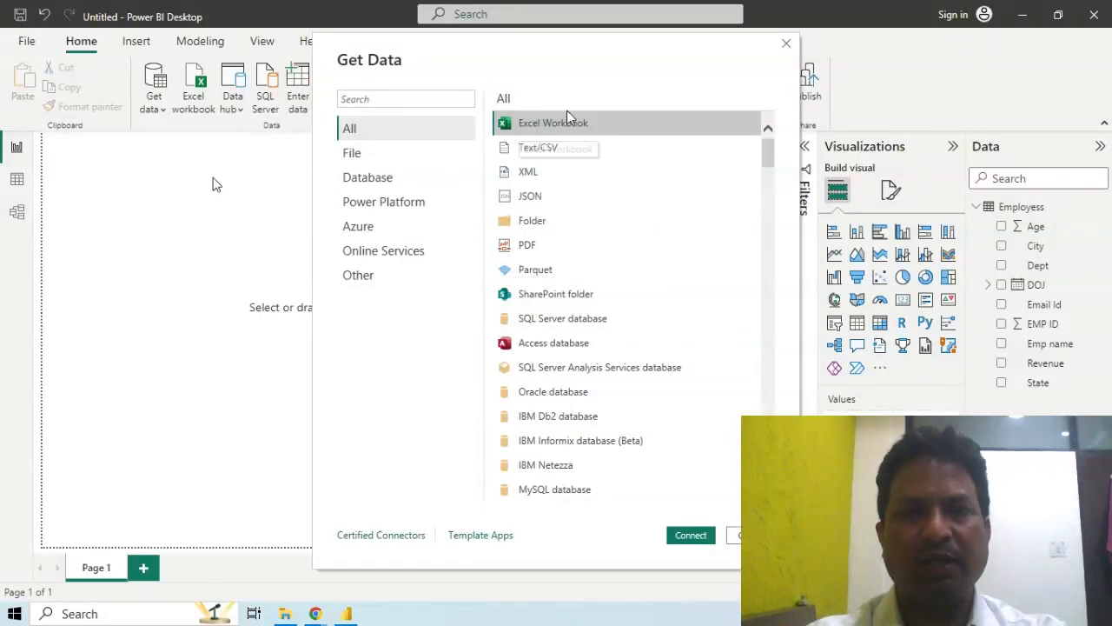
pyautogui.click(688, 535)
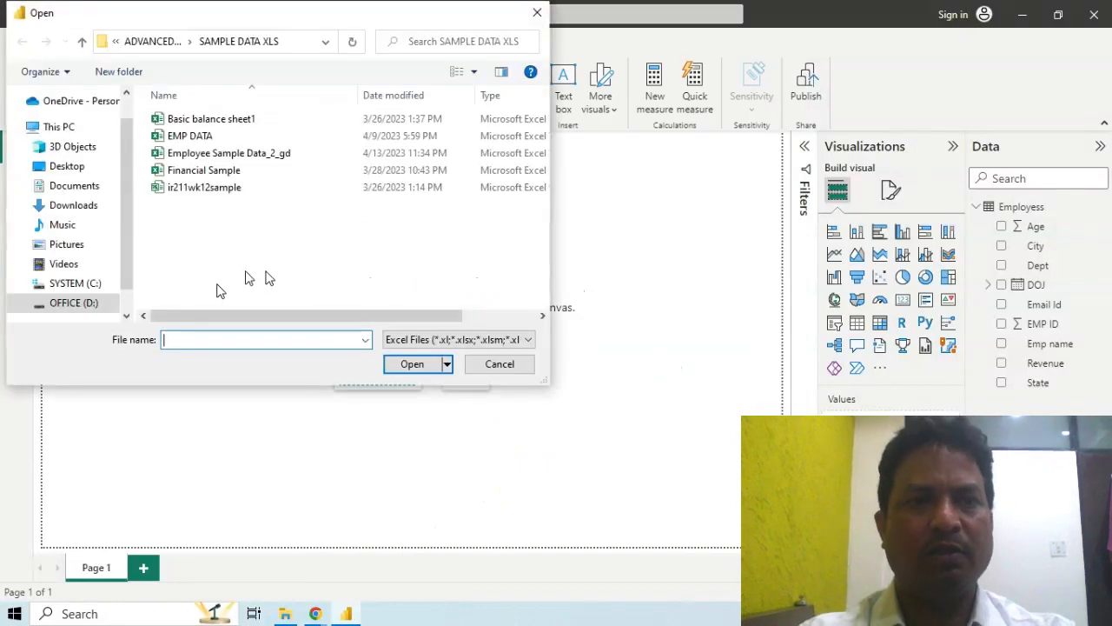
pyautogui.click(76, 174)
pyautogui.click(74, 305)
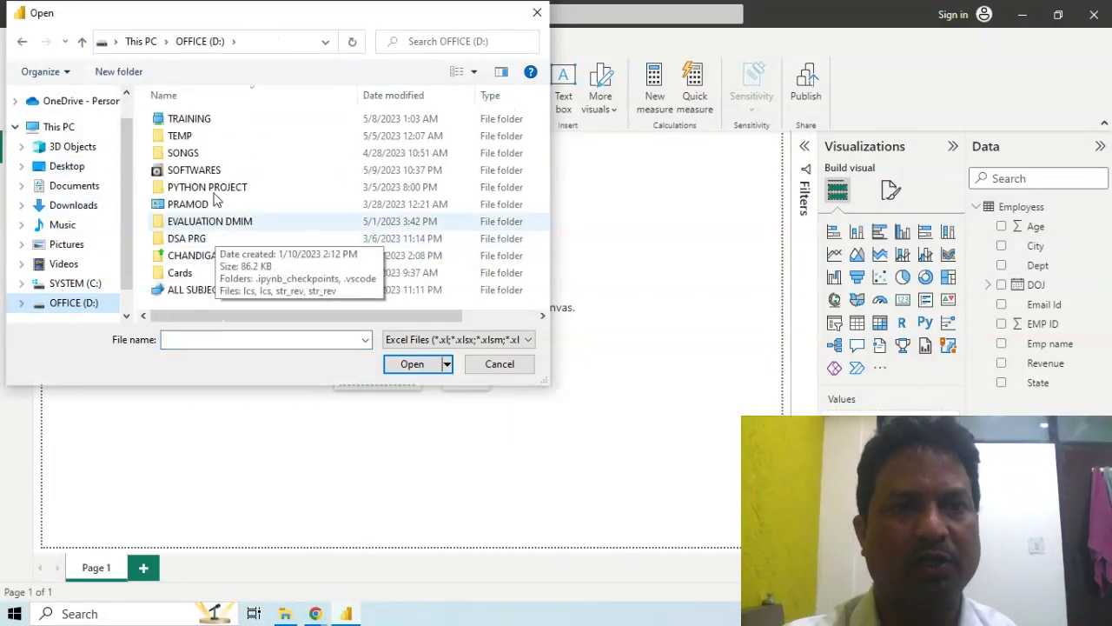
pyautogui.doubleClick(195, 120)
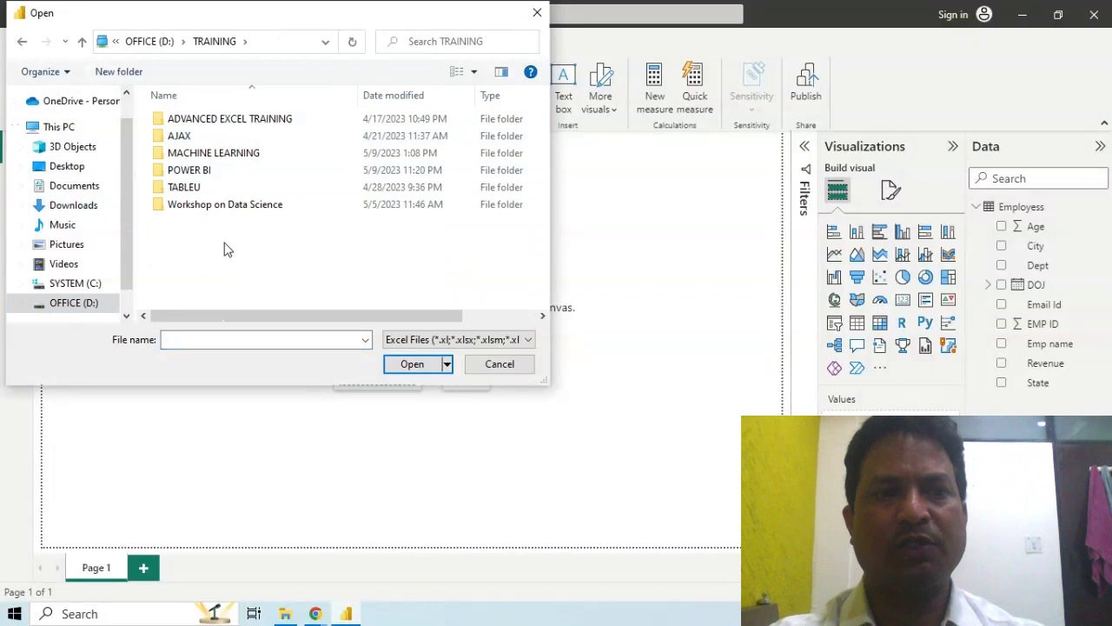
pyautogui.doubleClick(185, 171)
pyautogui.doubleClick(175, 121)
pyautogui.click(178, 124)
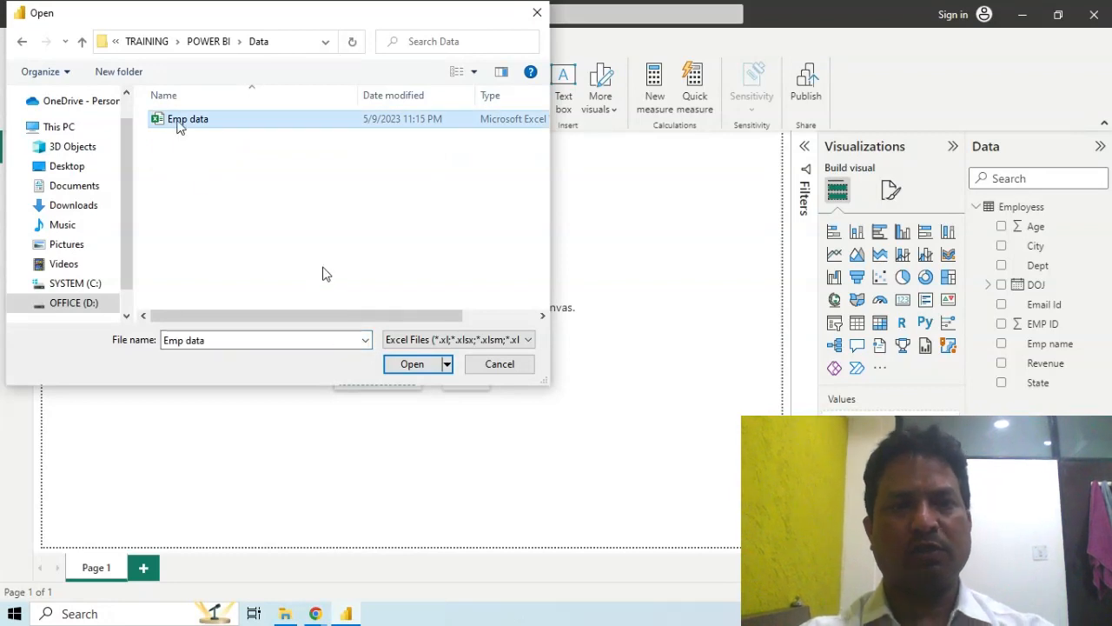
pyautogui.click(410, 364)
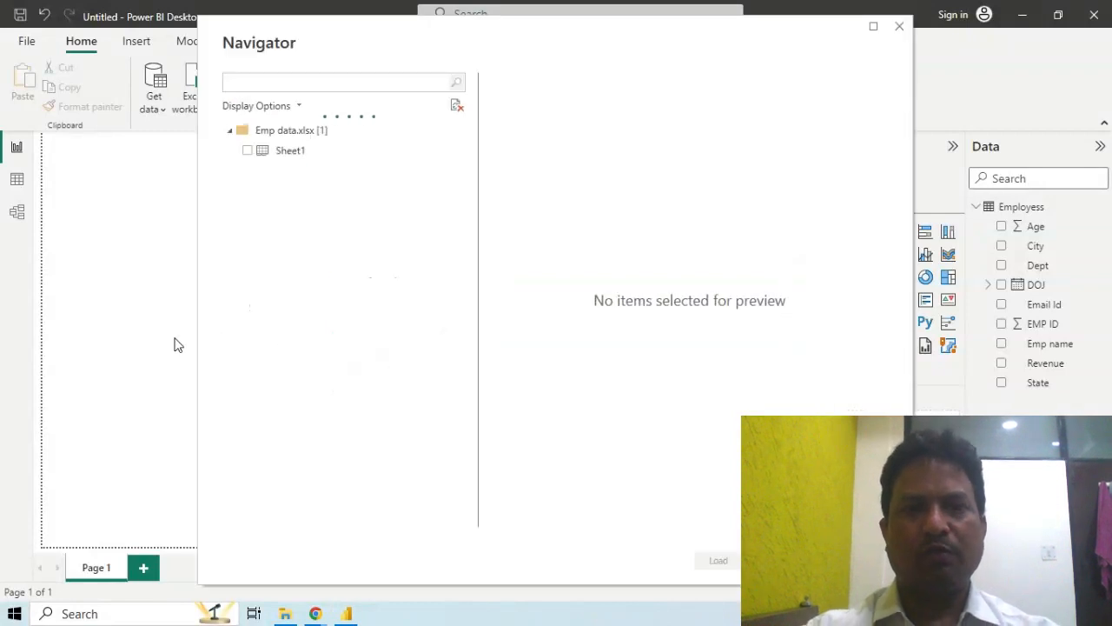
# Step: Select Sheet1 of the Emp data workbook, look across its preview columns and load it into the report
pyautogui.moveTo(409, 37); pyautogui.dragTo(363, 25)
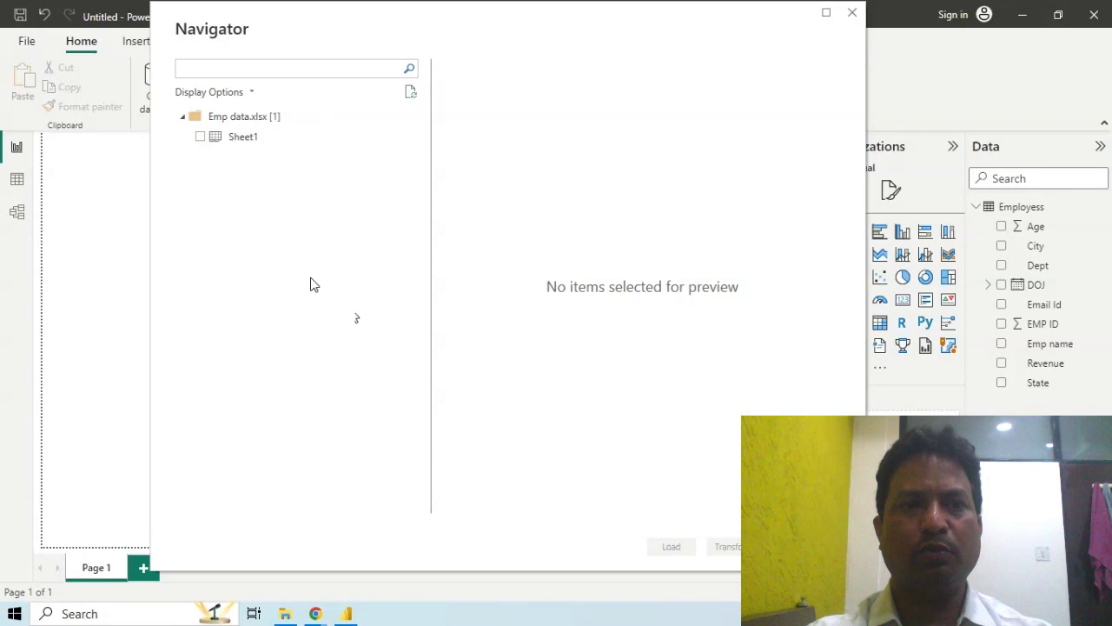
pyautogui.click(199, 138)
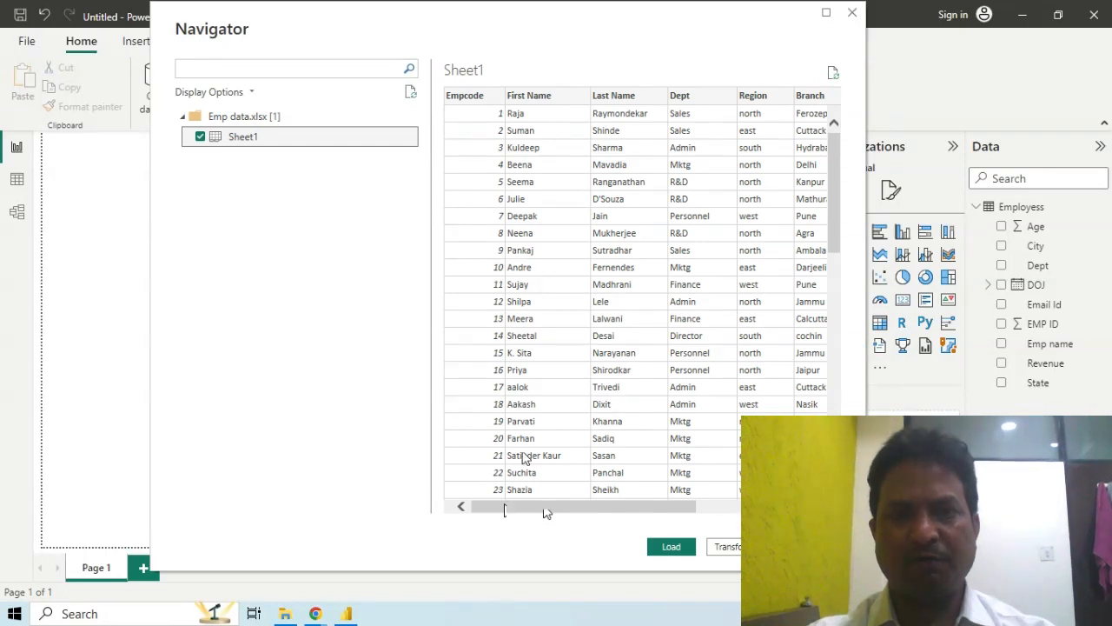
pyautogui.moveTo(545, 509); pyautogui.dragTo(580, 511)
pyautogui.moveTo(731, 517); pyautogui.dragTo(456, 541)
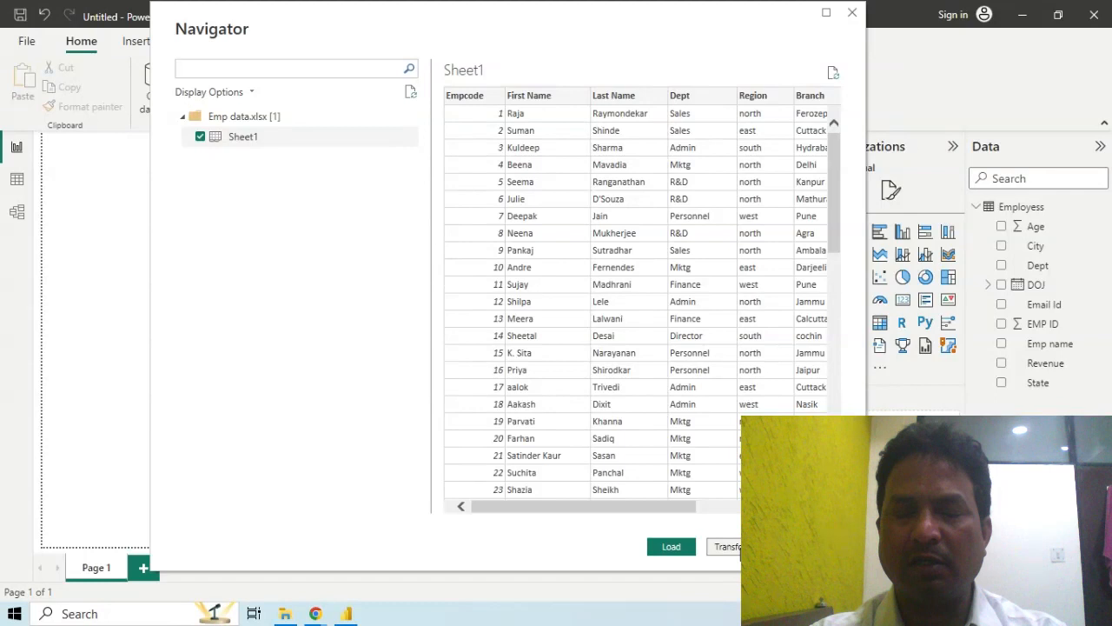
pyautogui.click(677, 554)
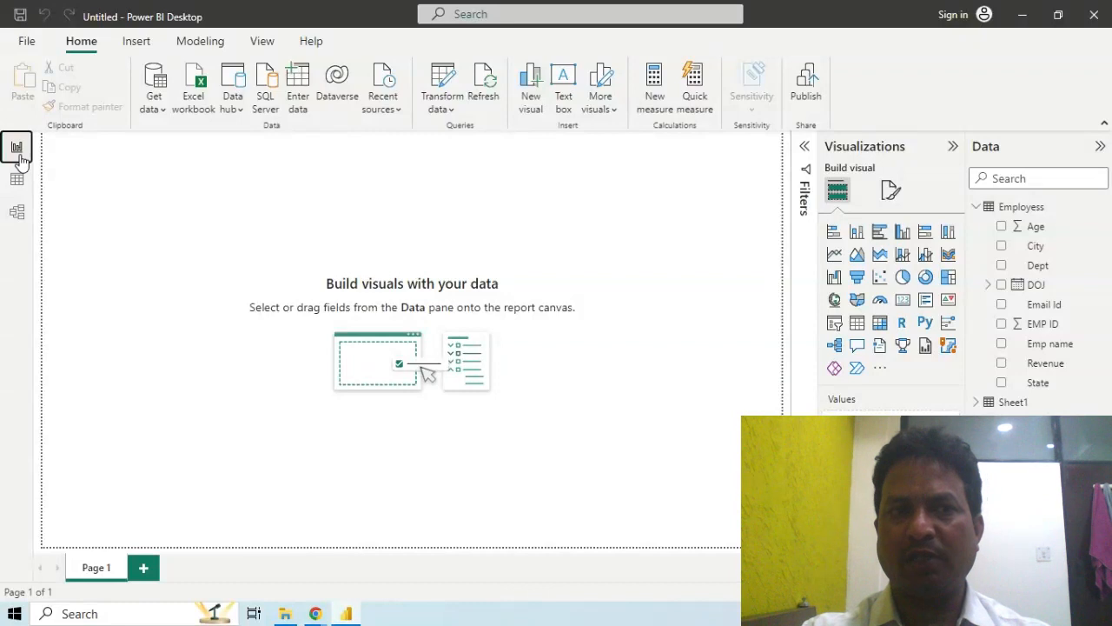
# Step: Examine the rows of the Employess and Sheet1 tables and both tables in the model view, ending in the report view
pyautogui.click(16, 179)
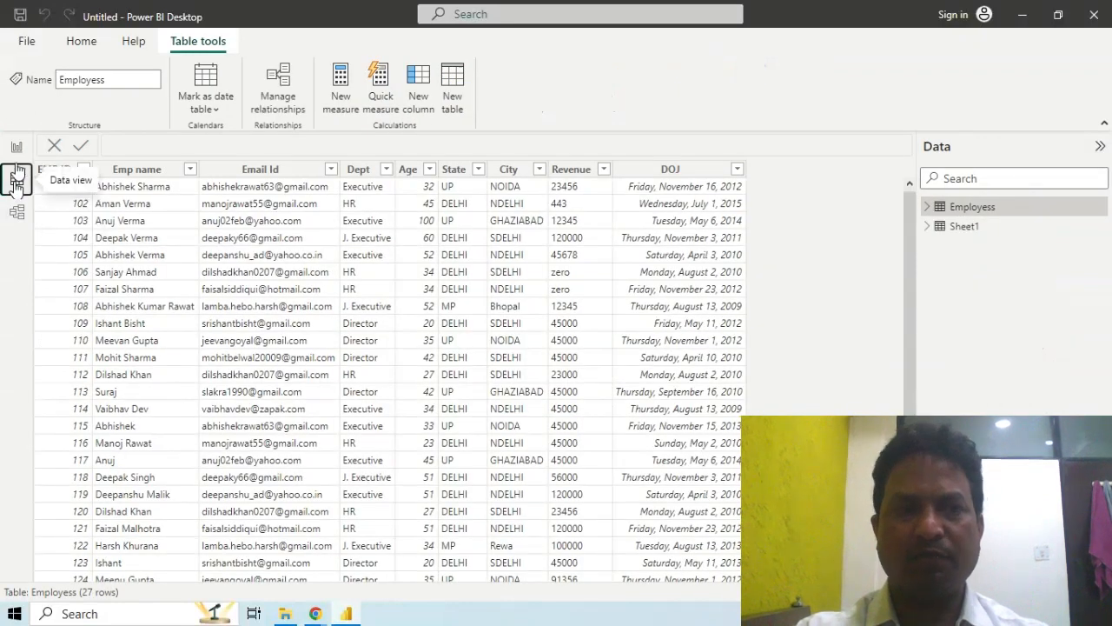
pyautogui.click(17, 147)
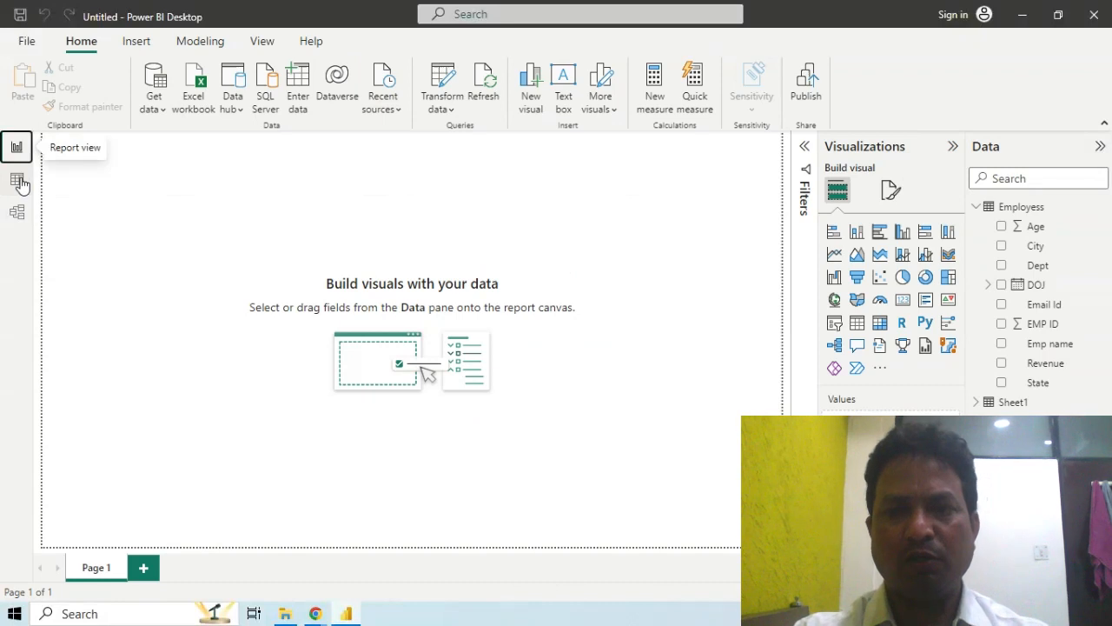
pyautogui.click(18, 180)
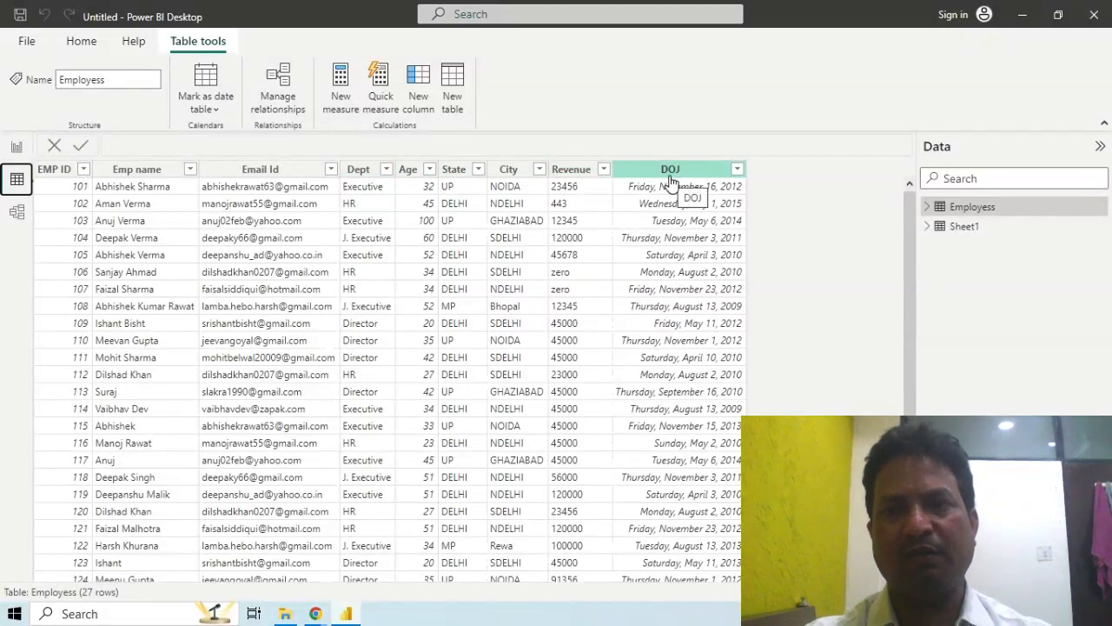
pyautogui.click(963, 227)
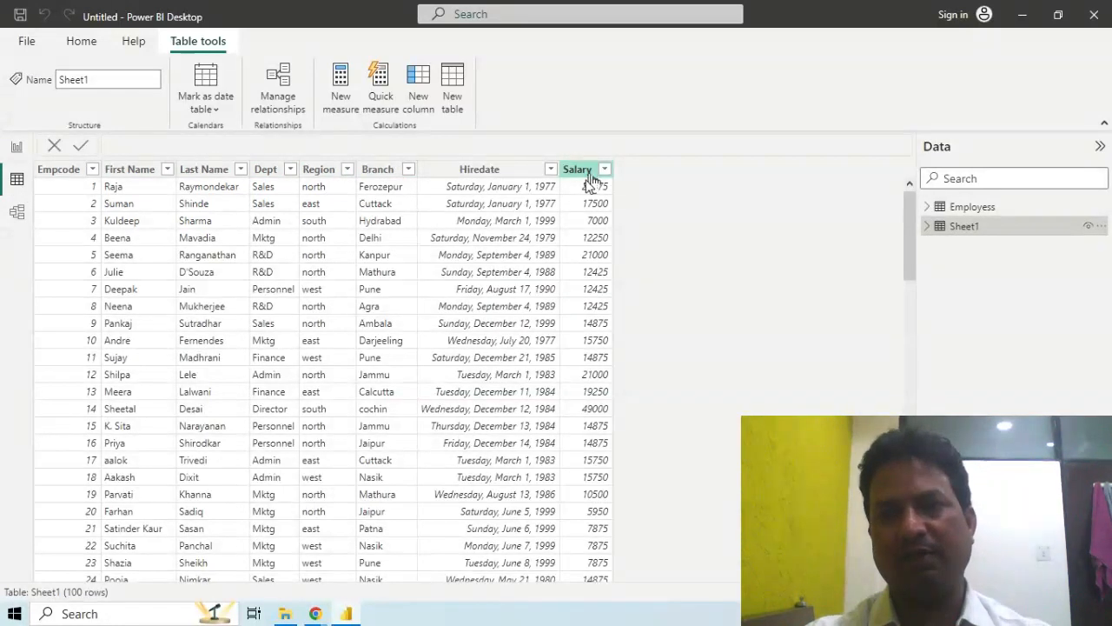
pyautogui.click(17, 212)
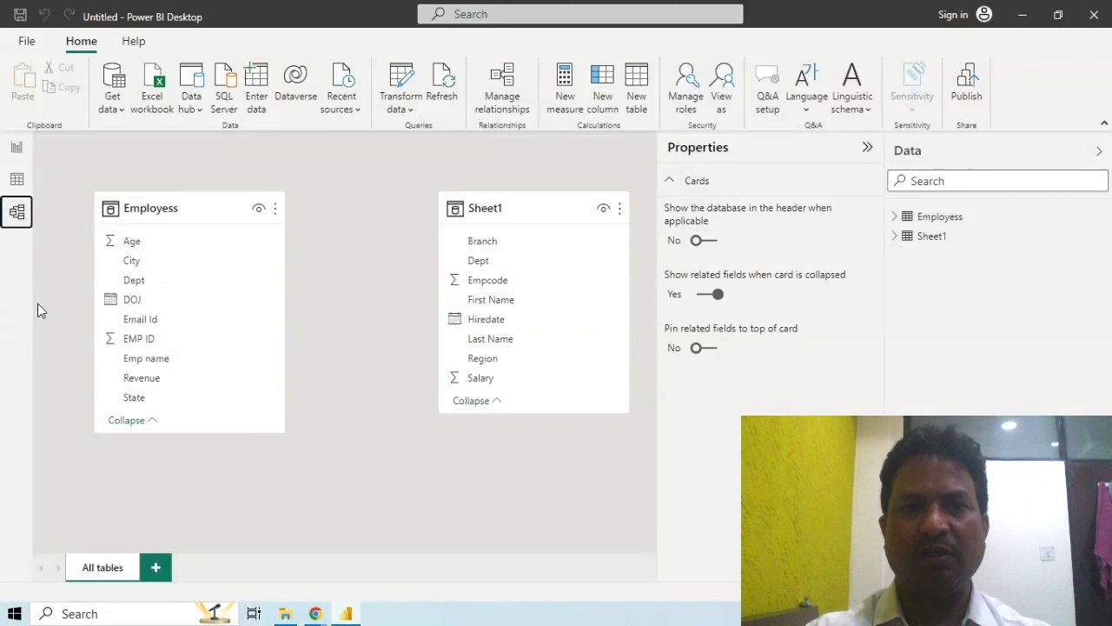
pyautogui.click(17, 147)
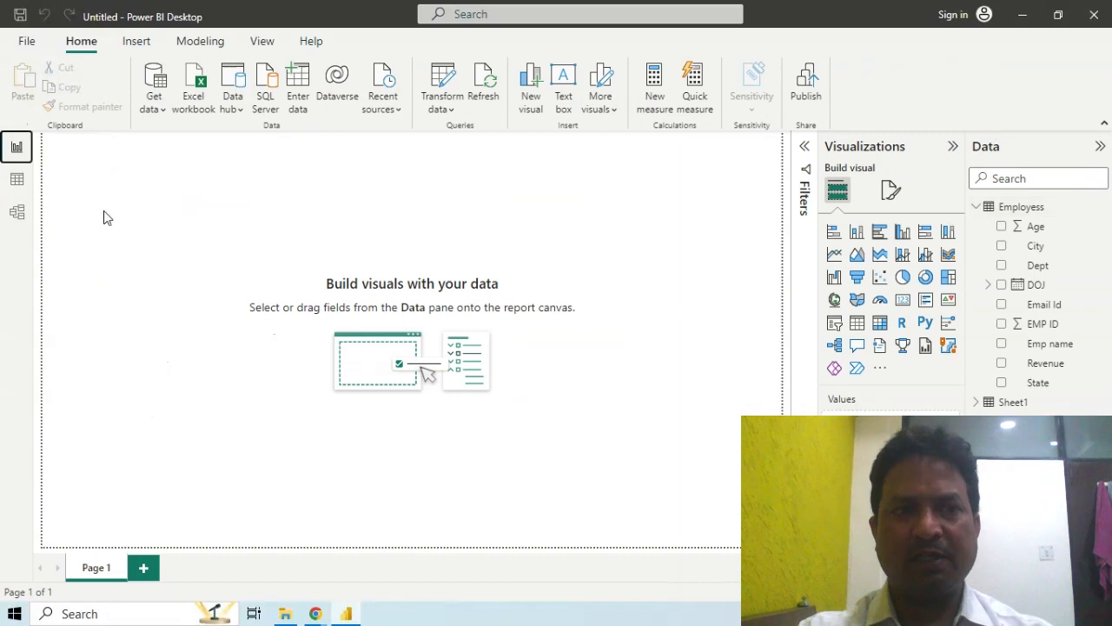
# Step: Collapse the Employess fields, expand Sheet1 and inspect its columns, including Branch, Dept, Empcode, Hiredate, Last Name and Region
pyautogui.click(975, 207)
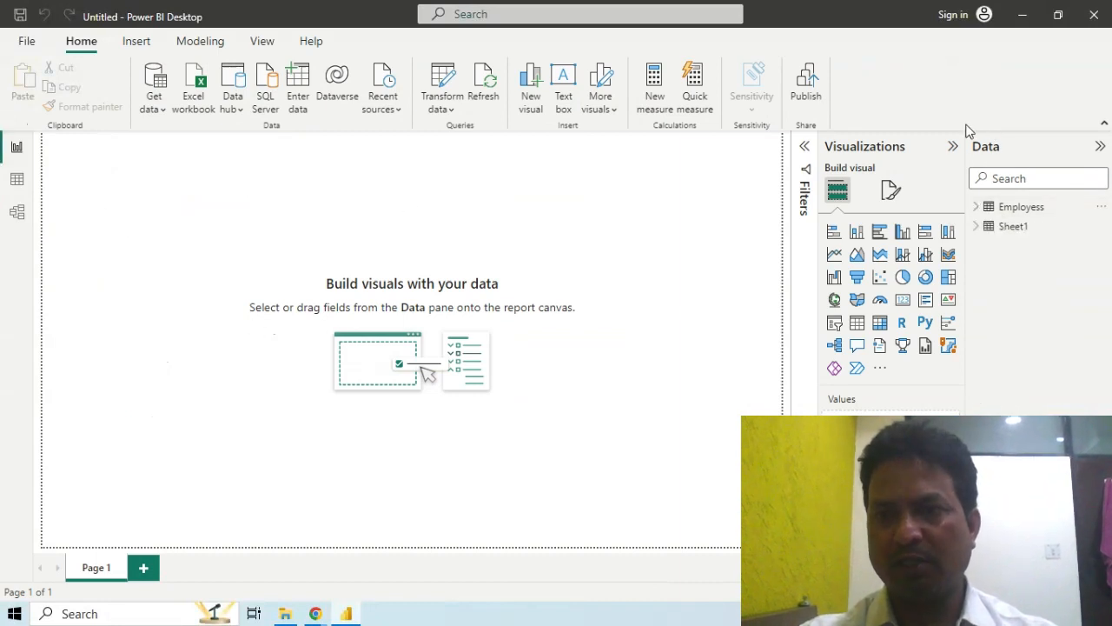
pyautogui.click(976, 227)
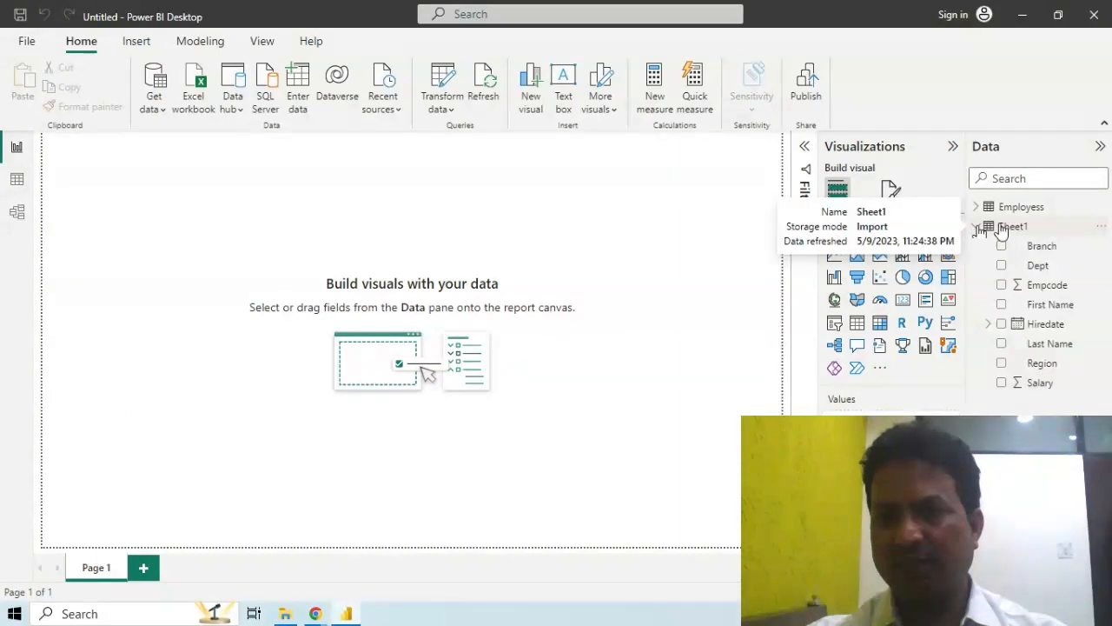
pyautogui.click(1012, 226)
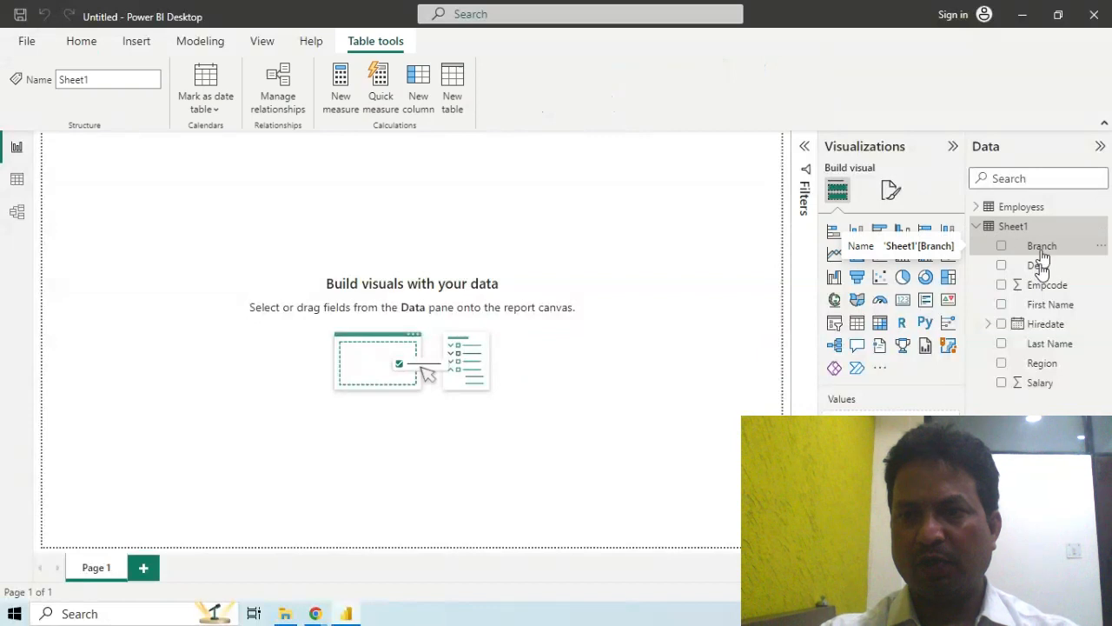
pyautogui.click(1039, 247)
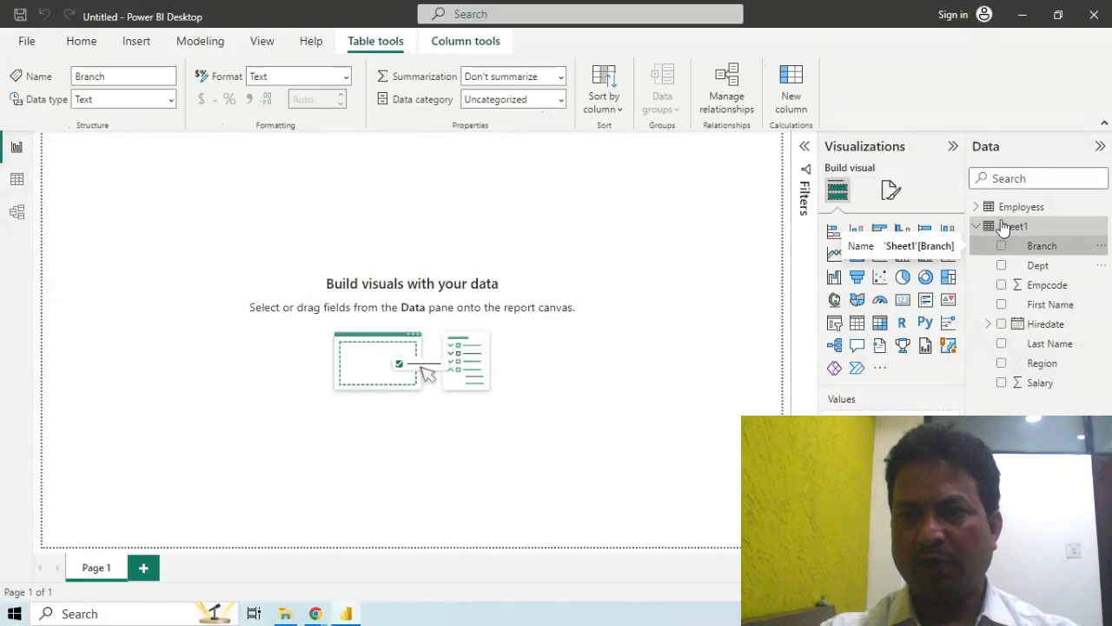
pyautogui.click(1048, 267)
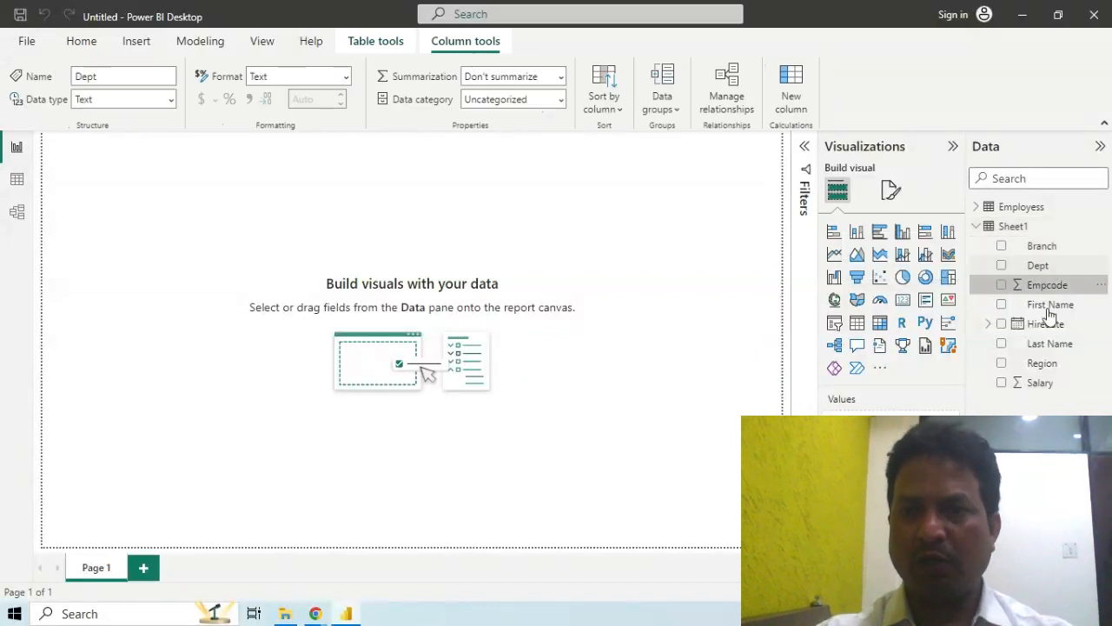
pyautogui.click(1046, 286)
pyautogui.click(1045, 327)
pyautogui.click(1047, 346)
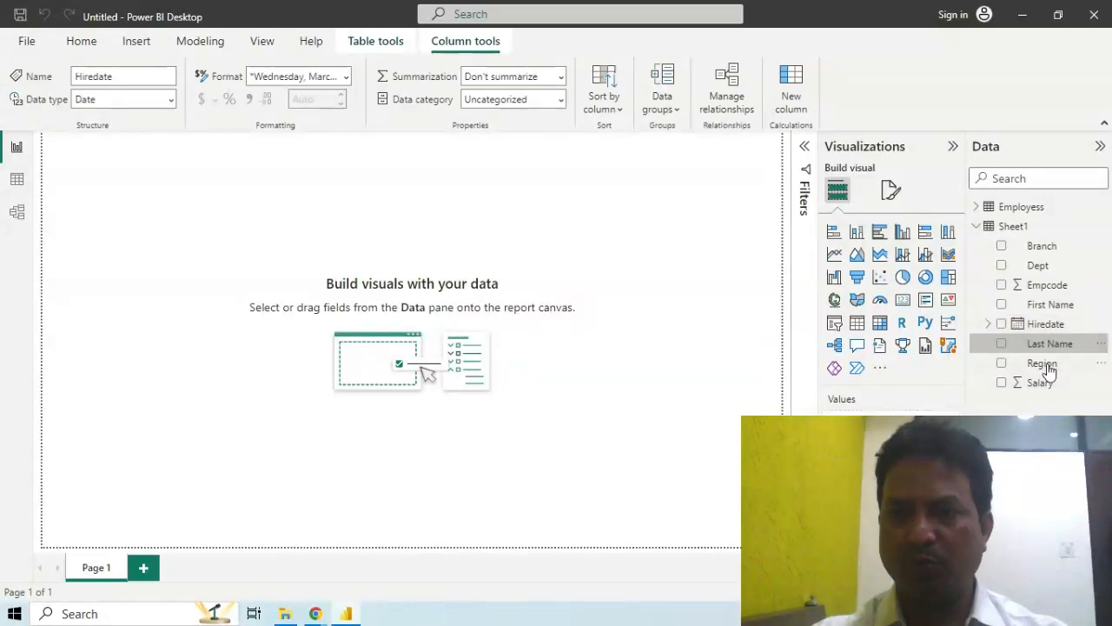
pyautogui.click(1040, 362)
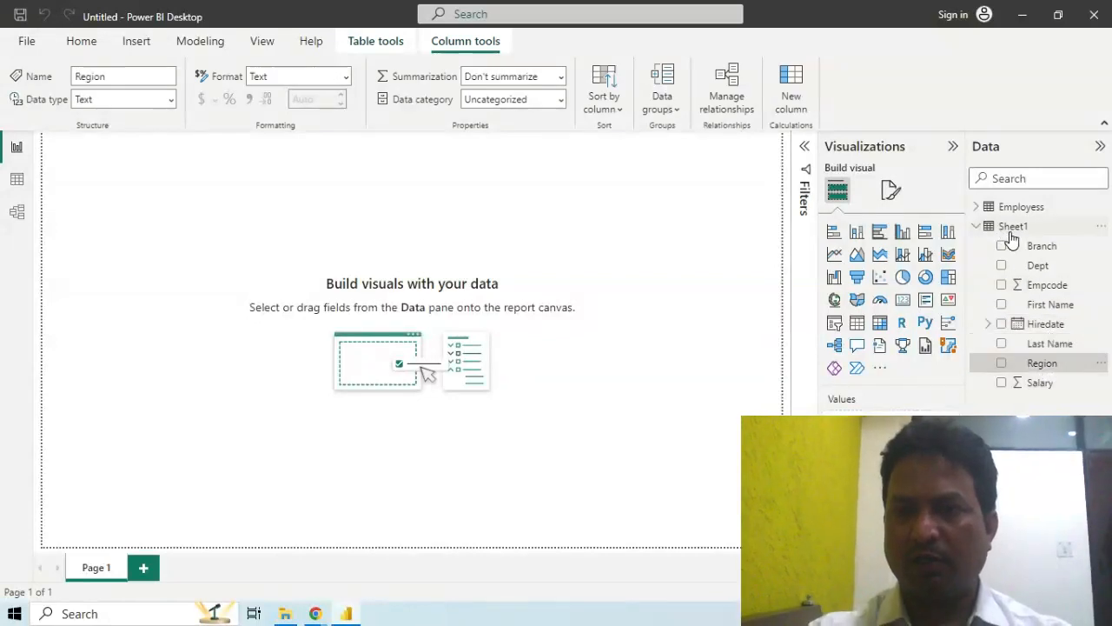
pyautogui.click(1012, 233)
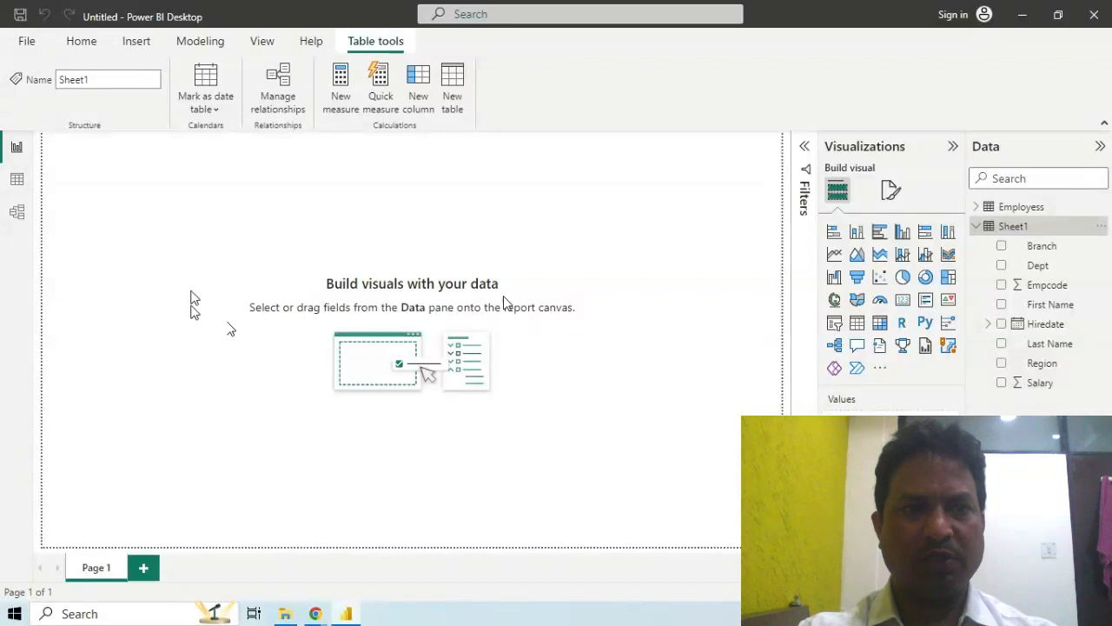
pyautogui.click(181, 281)
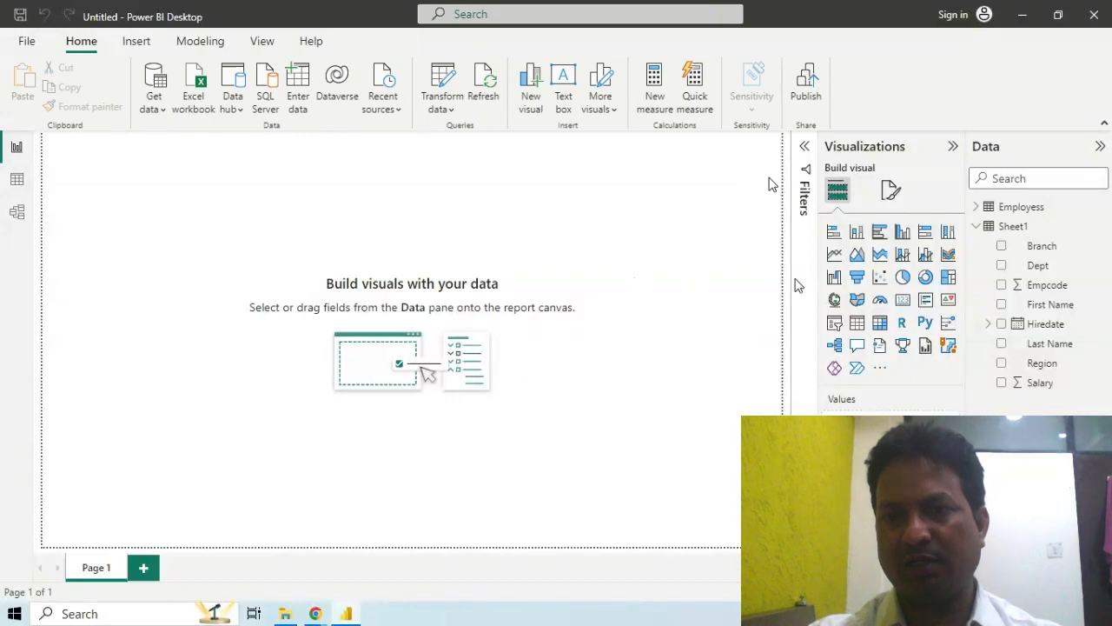
# Step: Insert a pie chart, enlarge it slightly and fill it with Dept and Salary from Sheet1
pyautogui.click(903, 278)
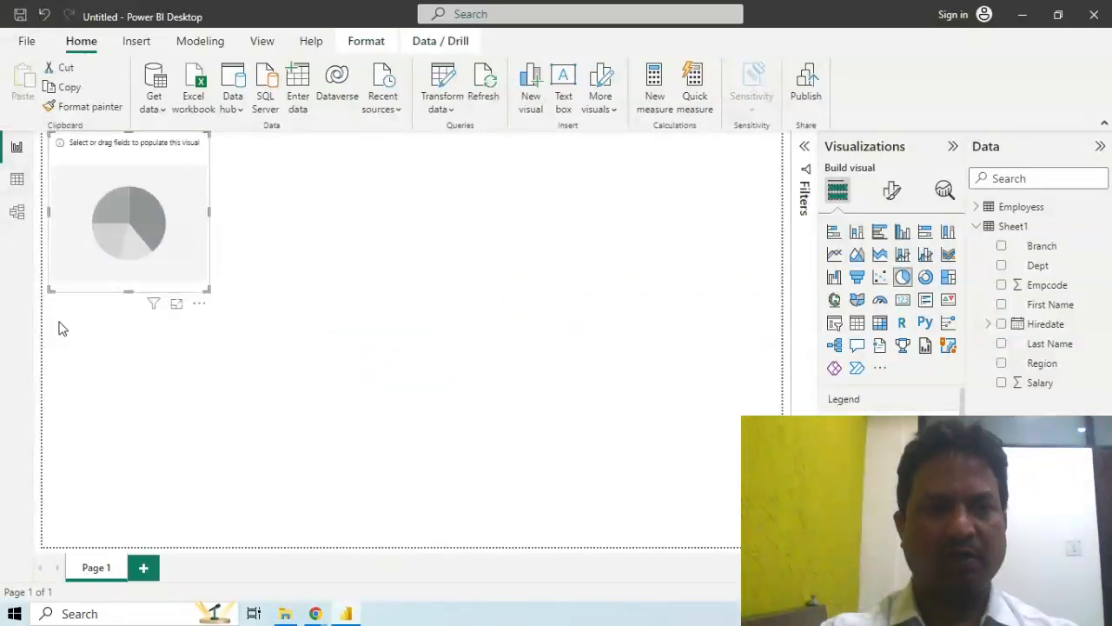
pyautogui.moveTo(207, 289); pyautogui.dragTo(225, 309)
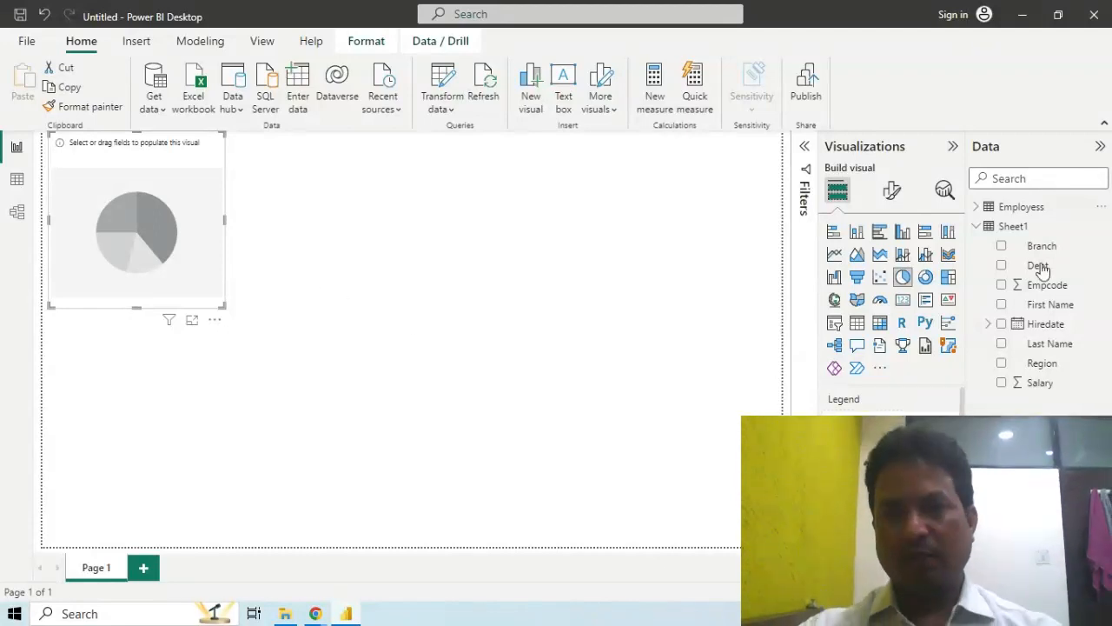
pyautogui.click(1004, 268)
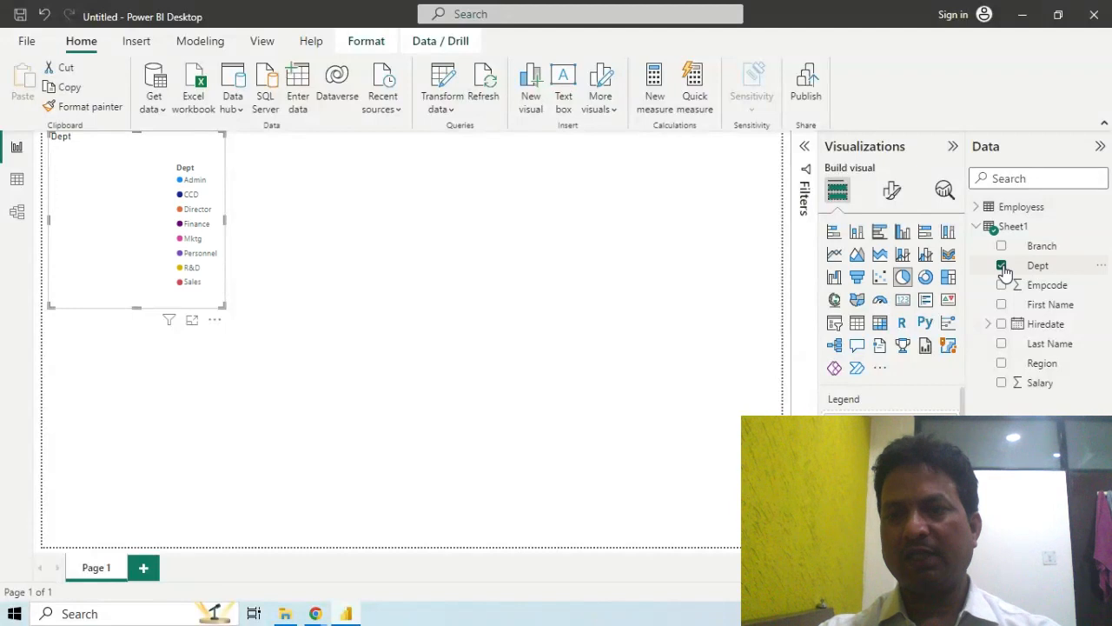
pyautogui.click(1002, 384)
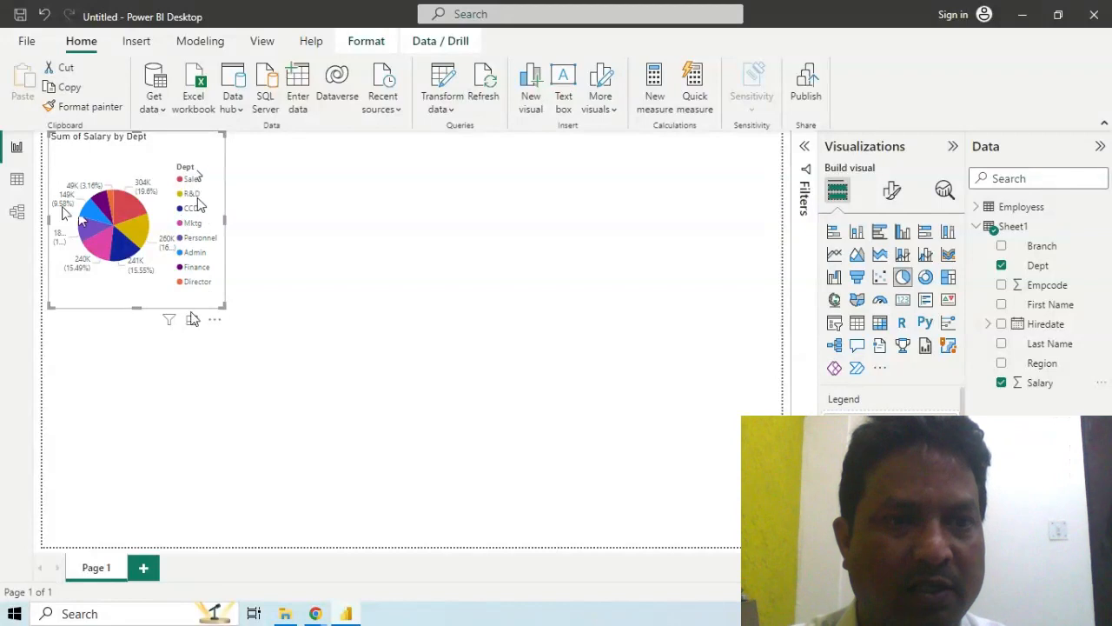
# Step: Highlight the R&D slice of the salary pie chart, then clear the highlight
pyautogui.click(134, 239)
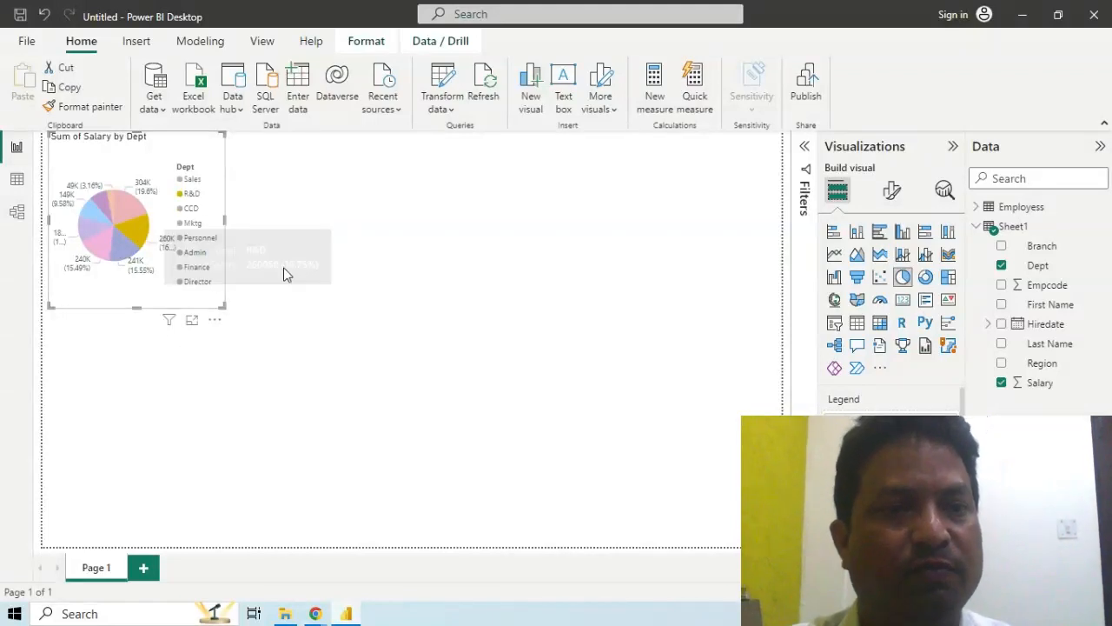
pyautogui.click(137, 357)
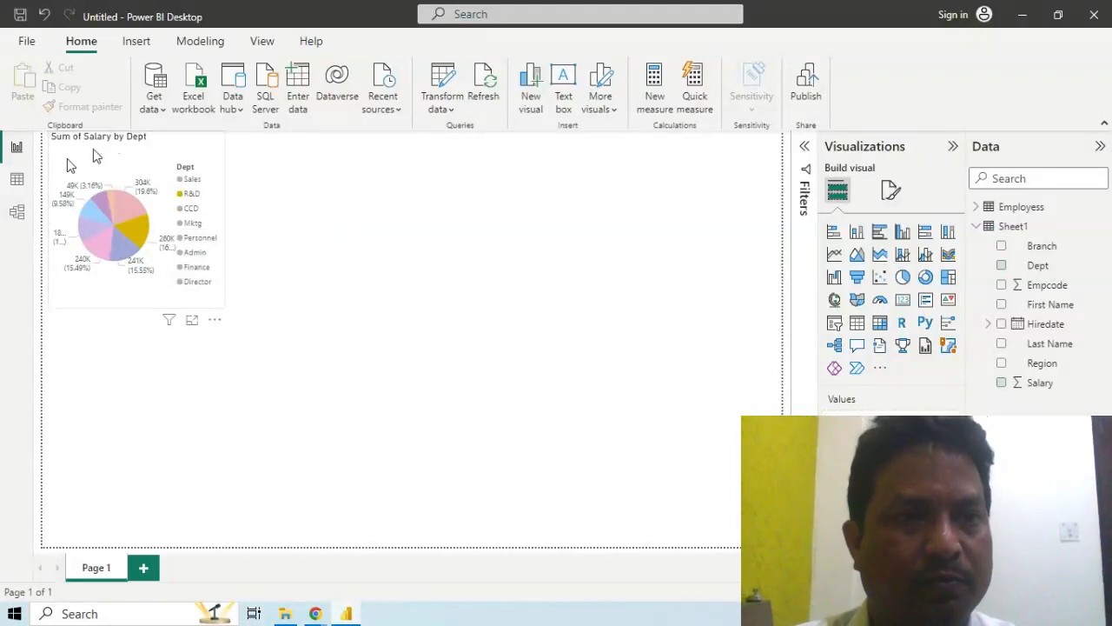
pyautogui.click(96, 304)
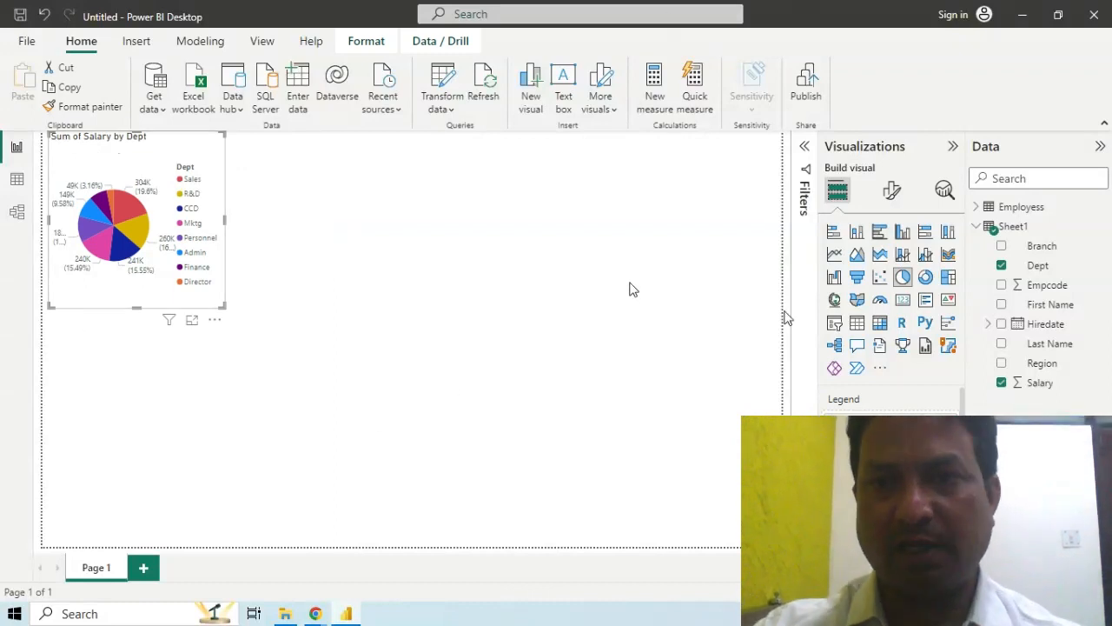
# Step: Add a separate line chart showing Empcode by Dept from Sheet1
pyautogui.click(438, 306)
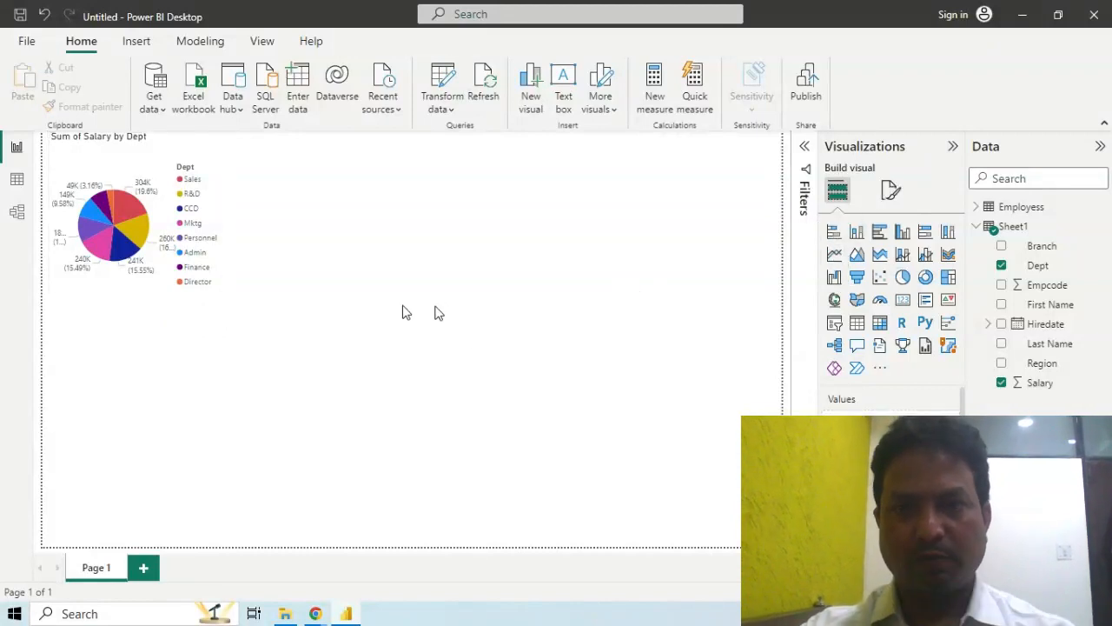
pyautogui.click(834, 254)
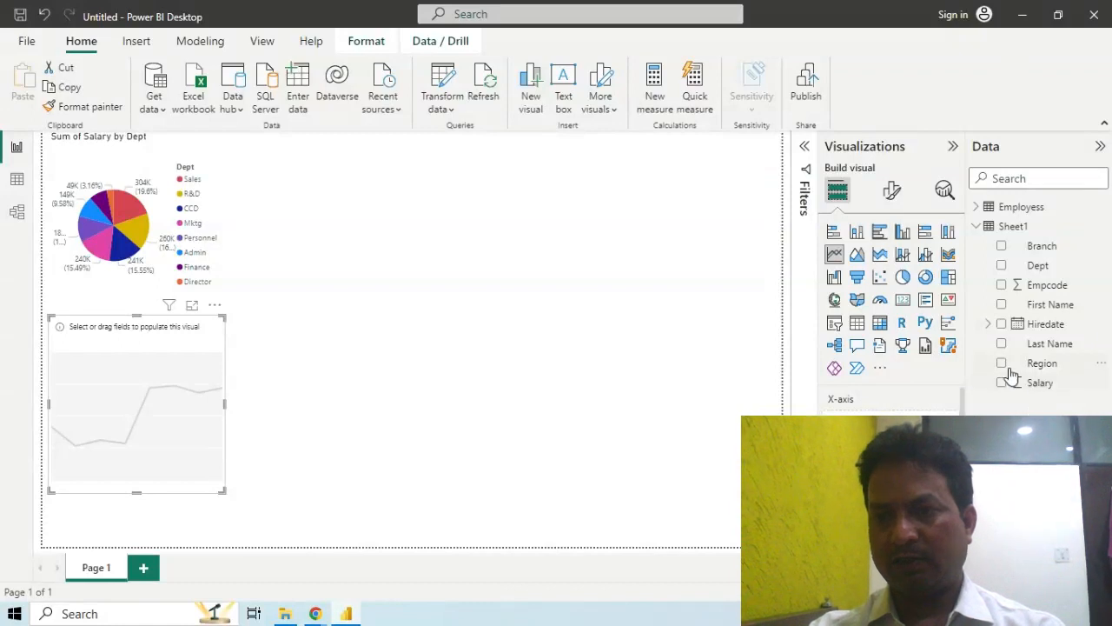
pyautogui.click(1001, 265)
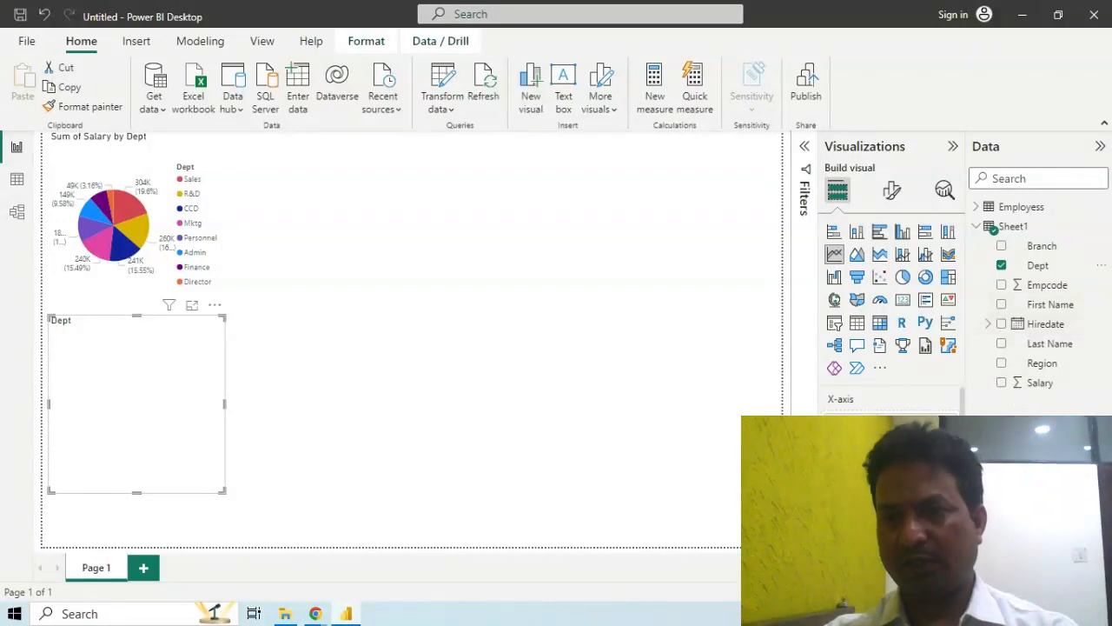
pyautogui.click(1002, 285)
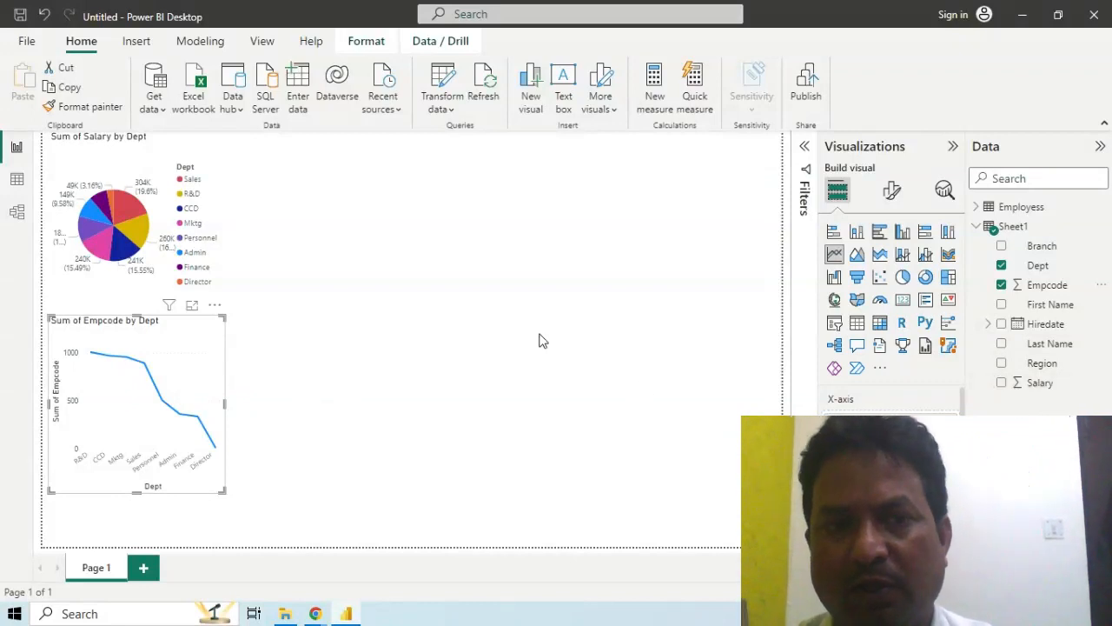
# Step: Add a separate donut chart showing Salary by Region from Sheet1
pyautogui.click(484, 353)
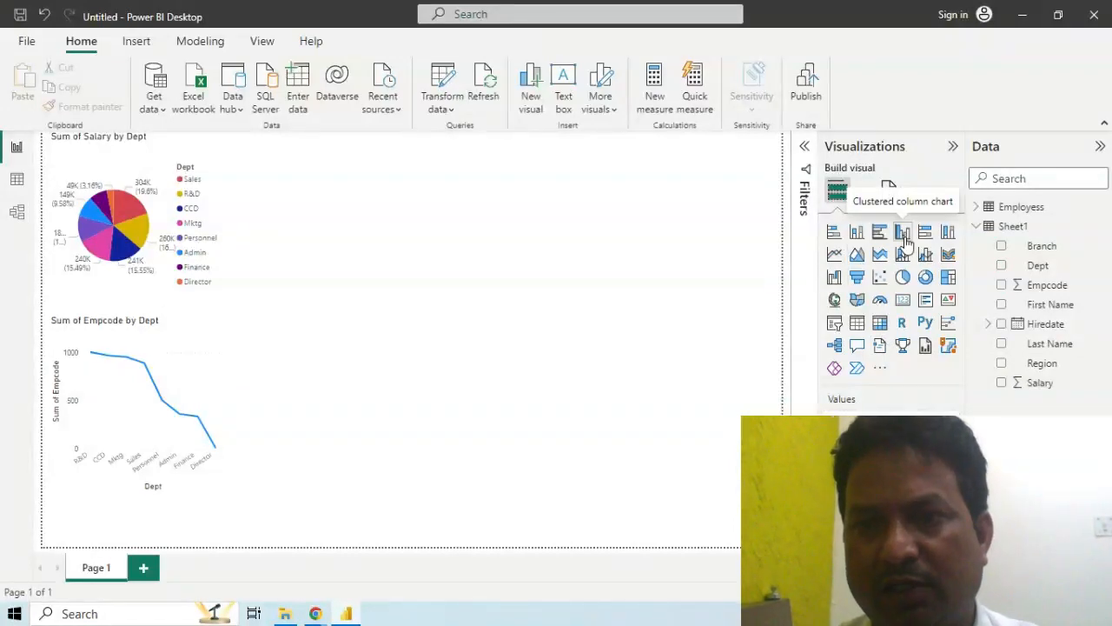
pyautogui.click(926, 283)
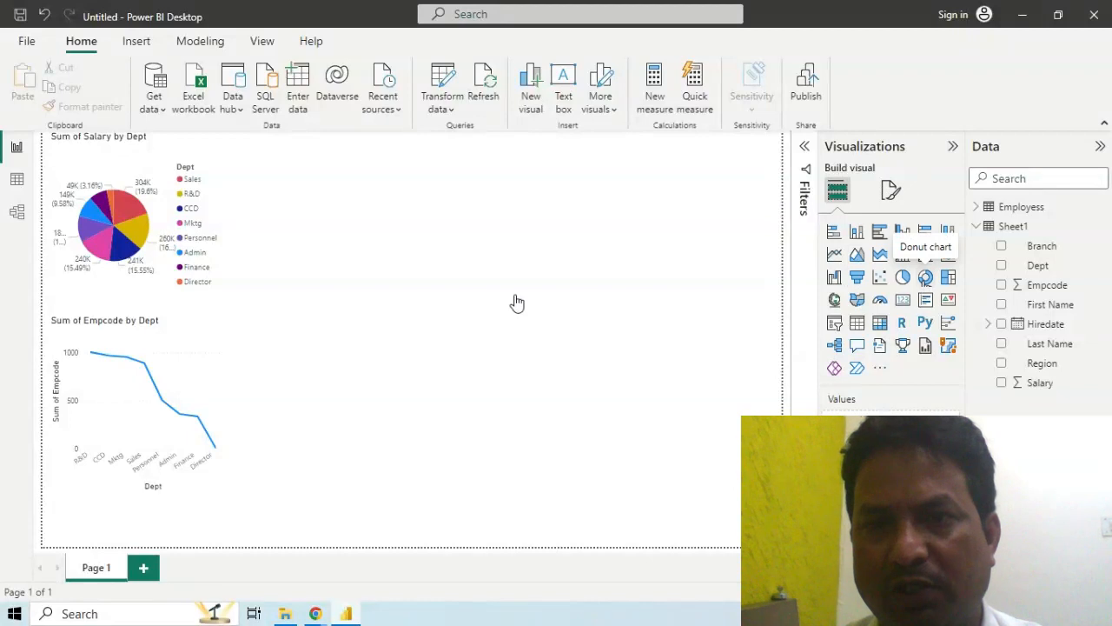
pyautogui.click(1002, 364)
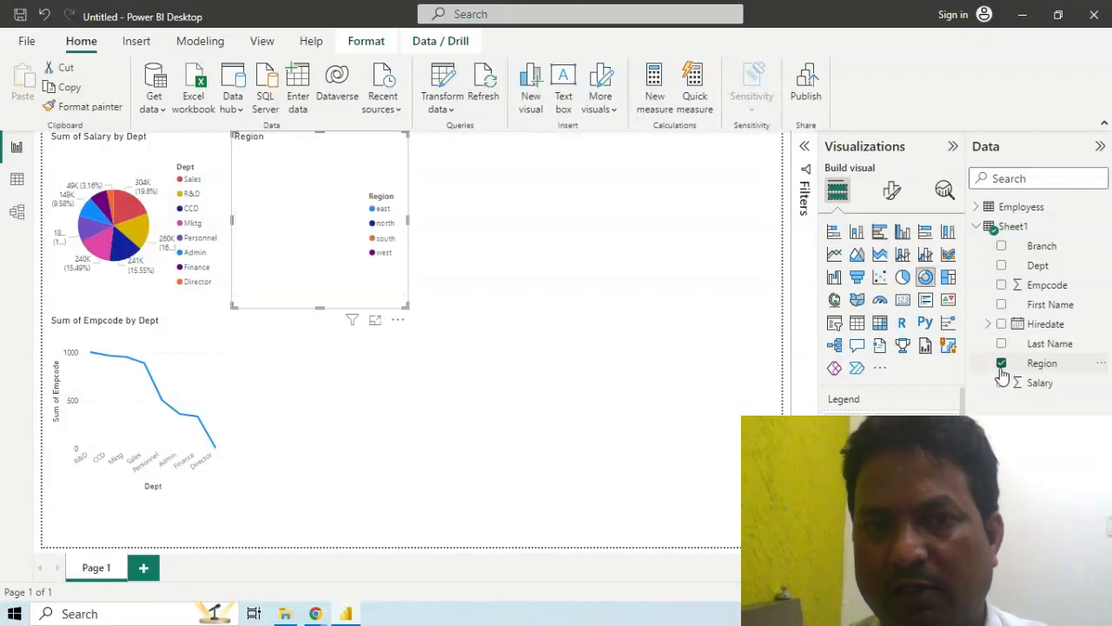
pyautogui.click(1001, 386)
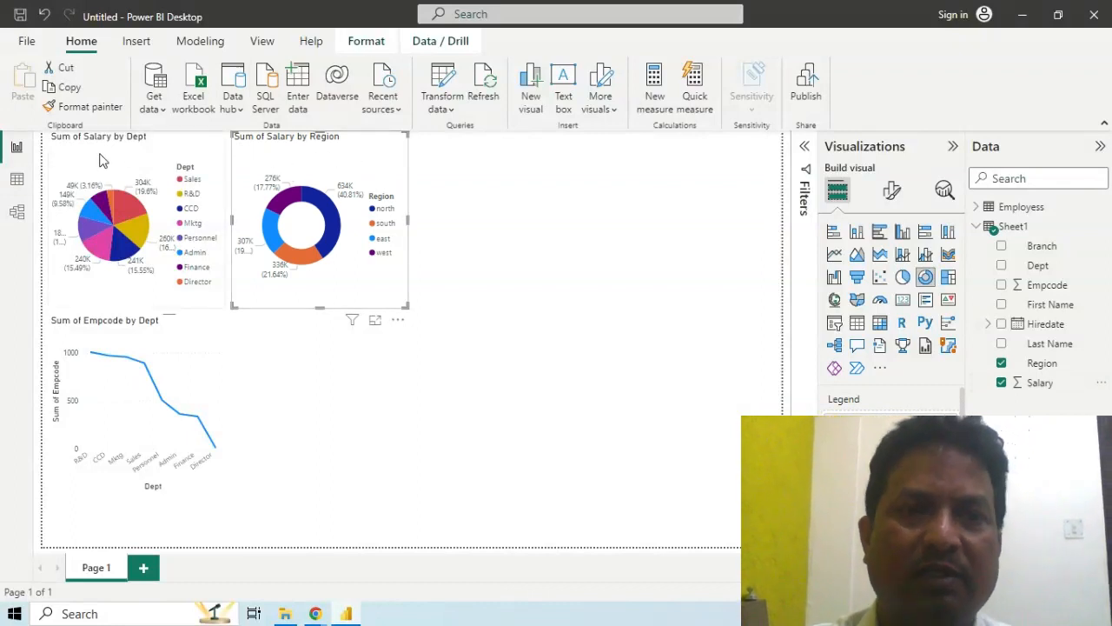
# Step: Add a separate clustered column chart and put the Region field of Sheet1 in it
pyautogui.click(558, 200)
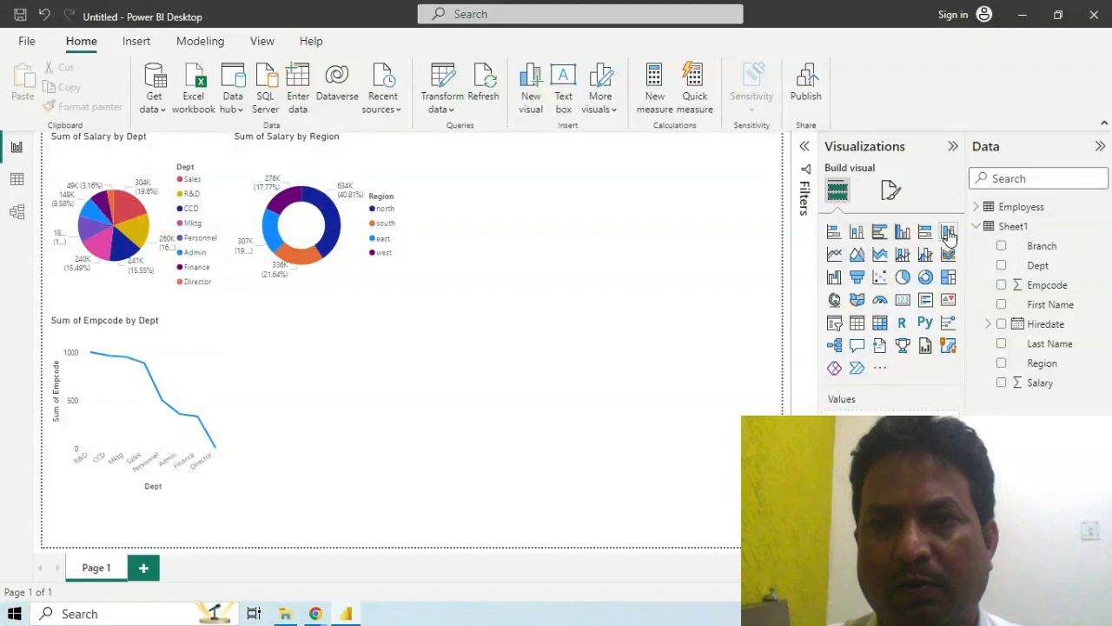
pyautogui.click(901, 234)
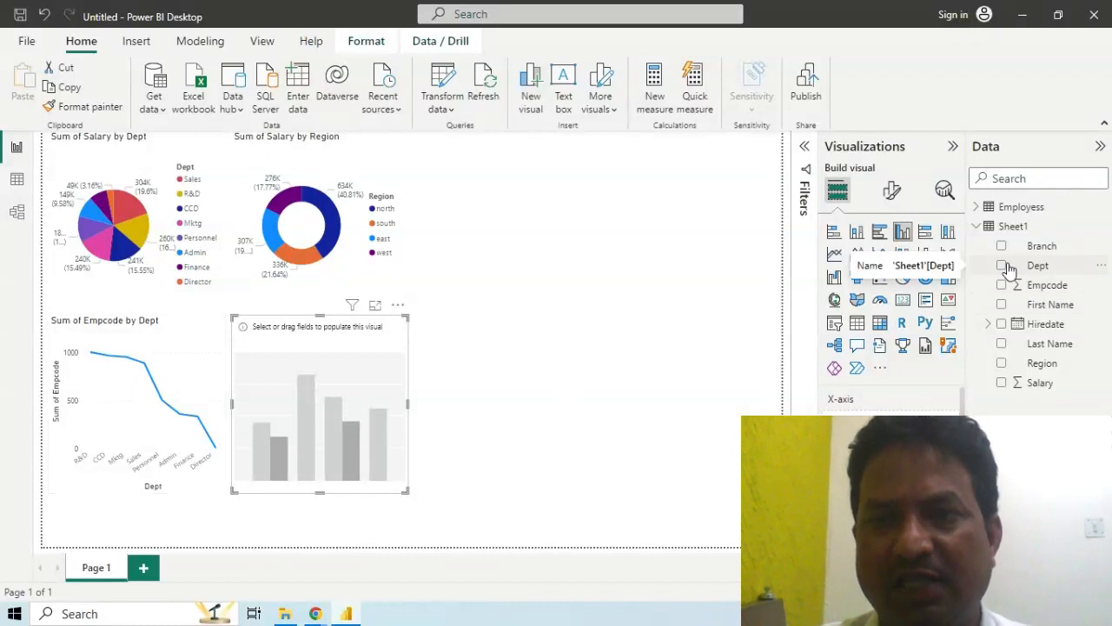
pyautogui.click(1001, 363)
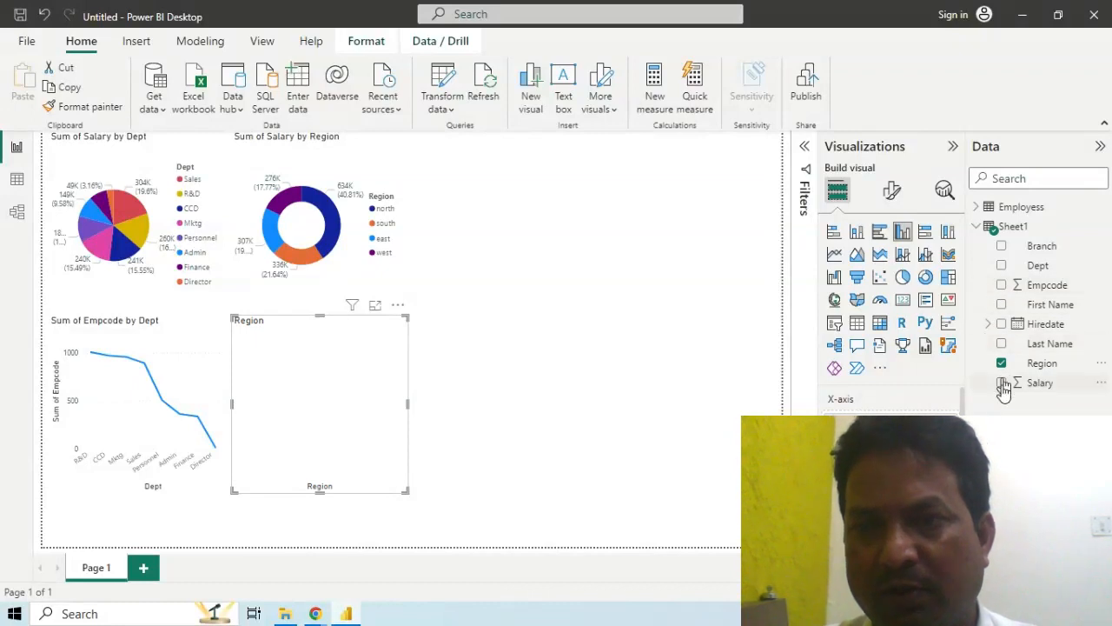
# Step: Try Dept and Branch alongside Region in the clustered column chart, keeping only Branch with Region
pyautogui.click(1002, 266)
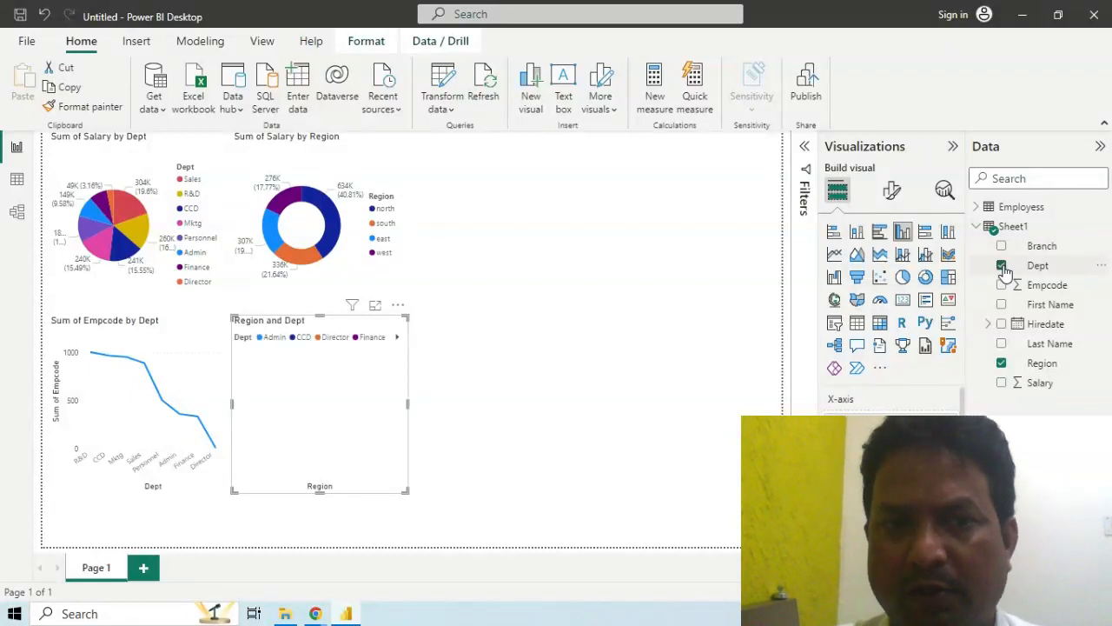
pyautogui.click(1003, 268)
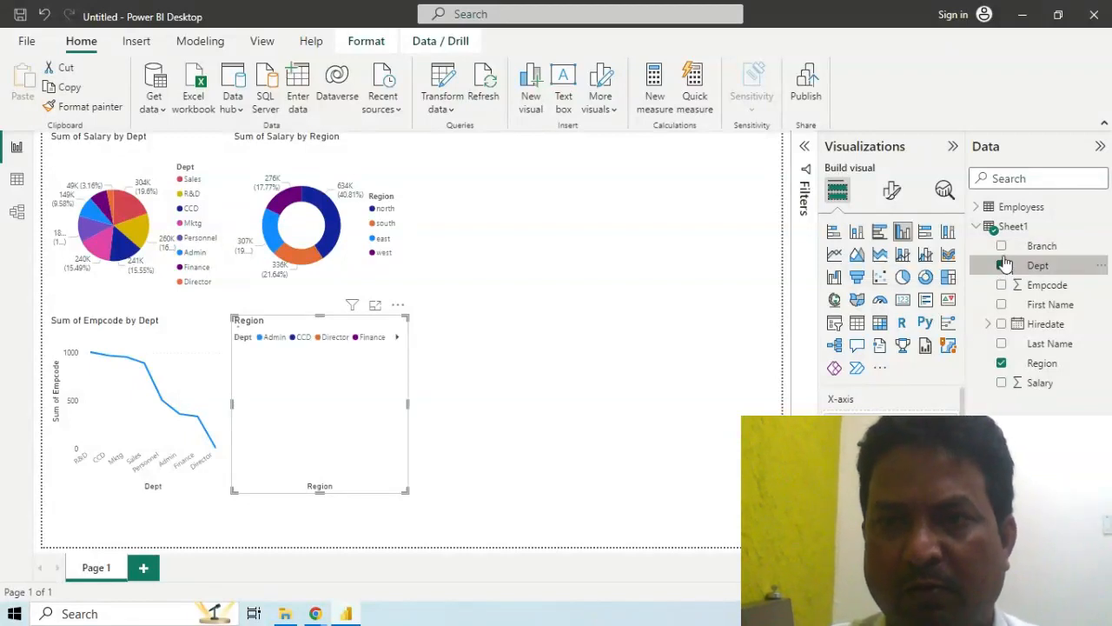
pyautogui.click(1002, 251)
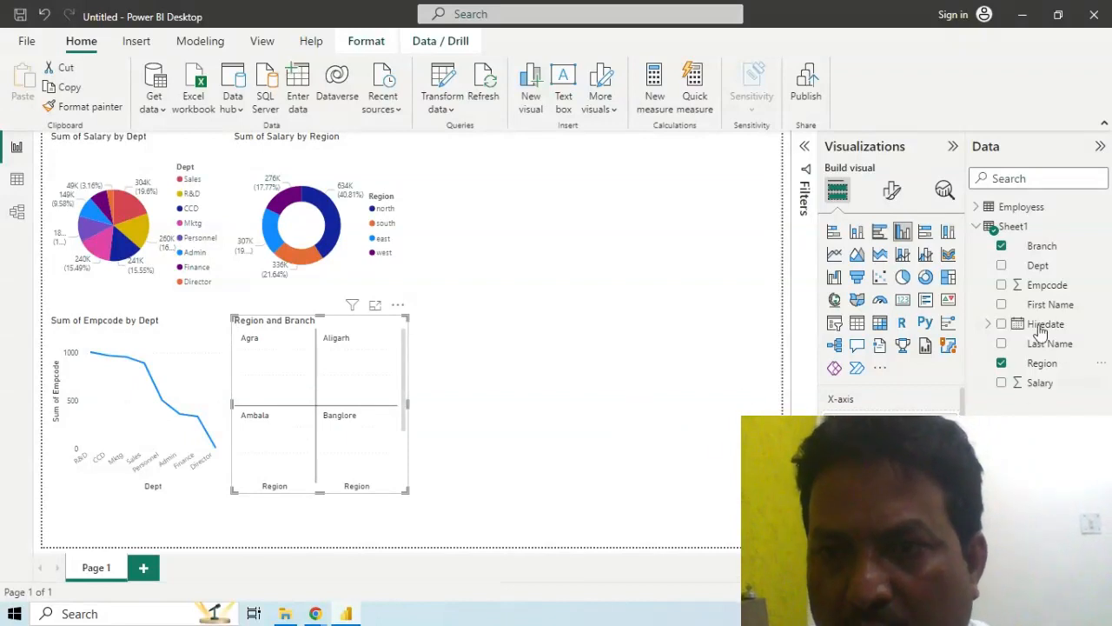
pyautogui.click(1002, 246)
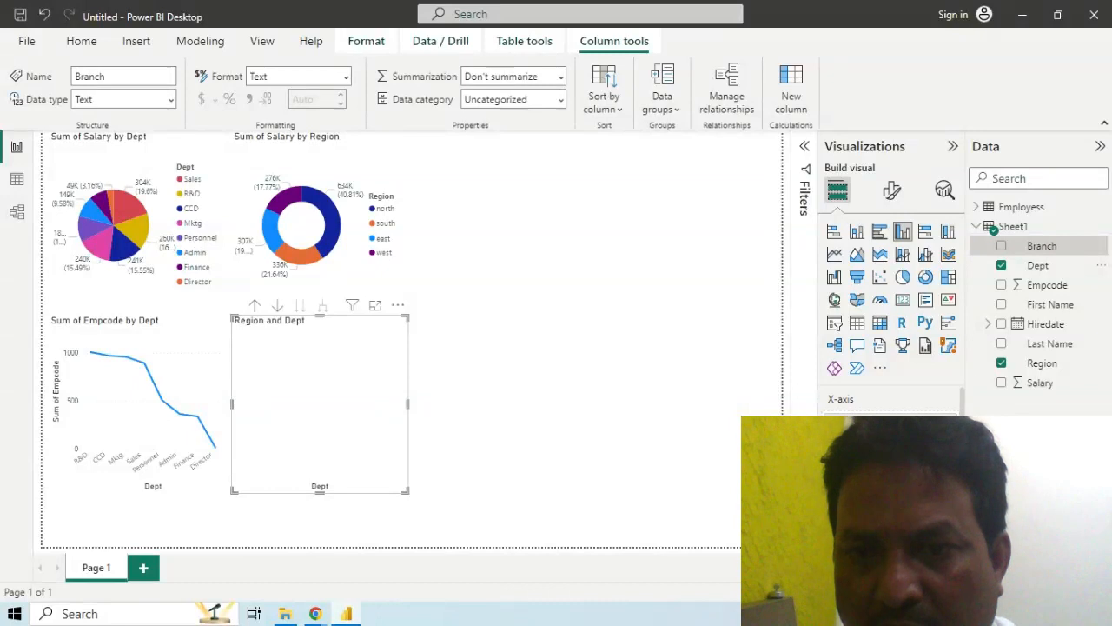
pyautogui.click(1002, 247)
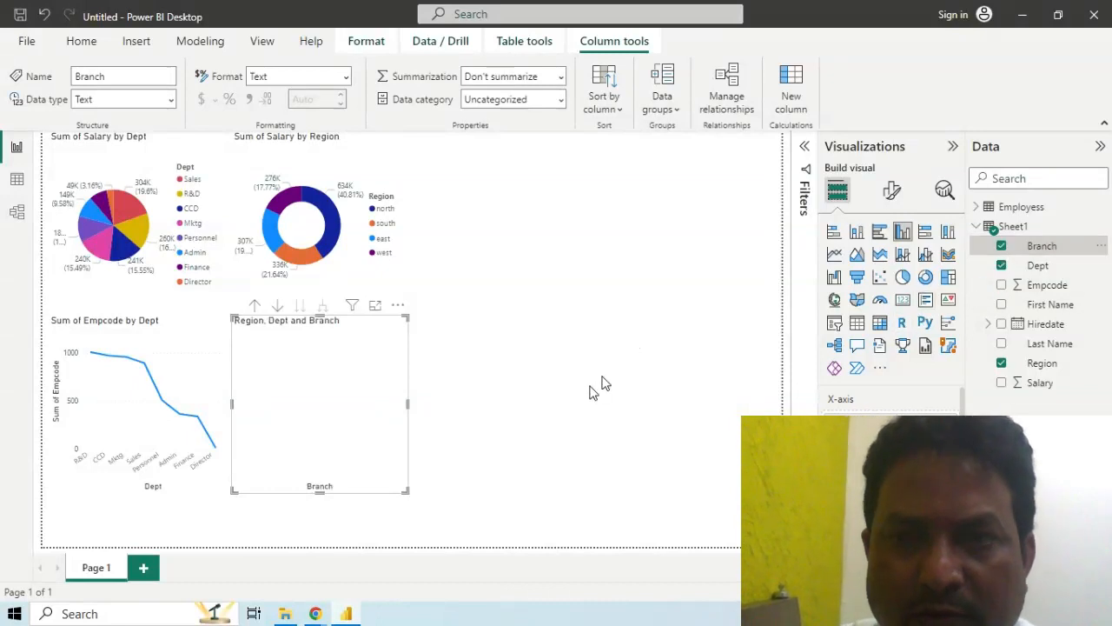
pyautogui.click(1002, 265)
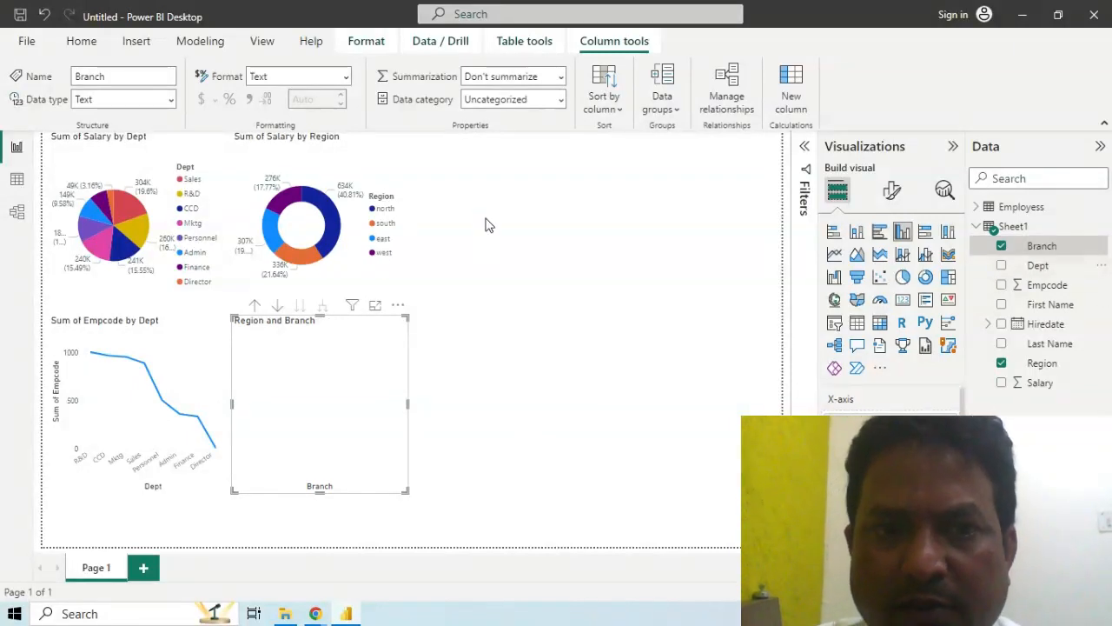
# Step: Remove Region from the clustered column chart and add Salary to plot salary by Branch
pyautogui.click(629, 279)
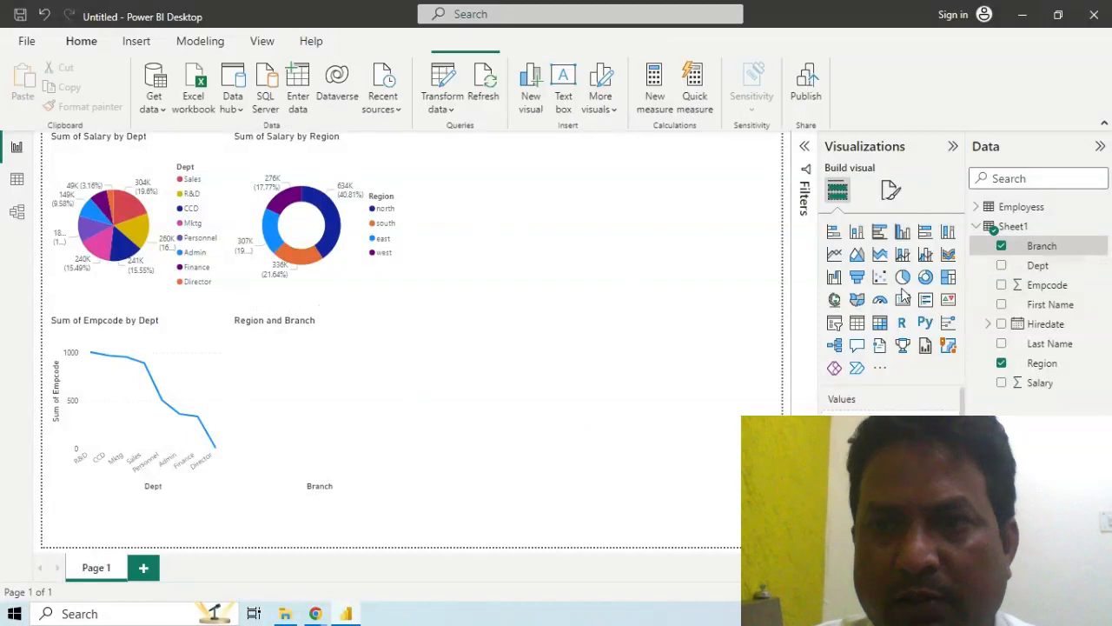
pyautogui.click(355, 419)
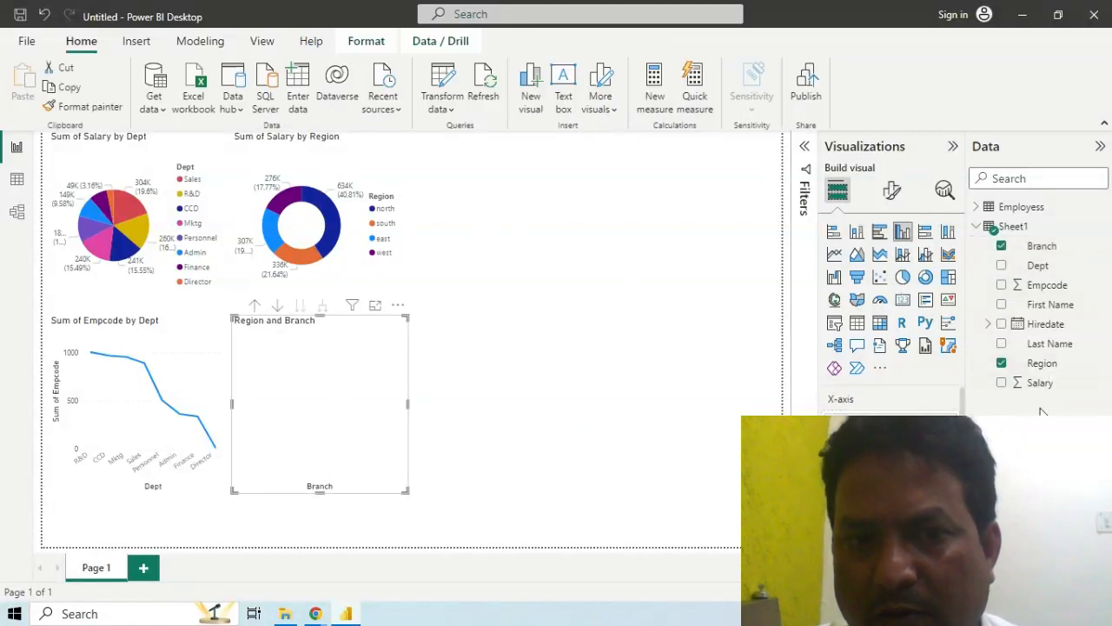
pyautogui.click(1001, 365)
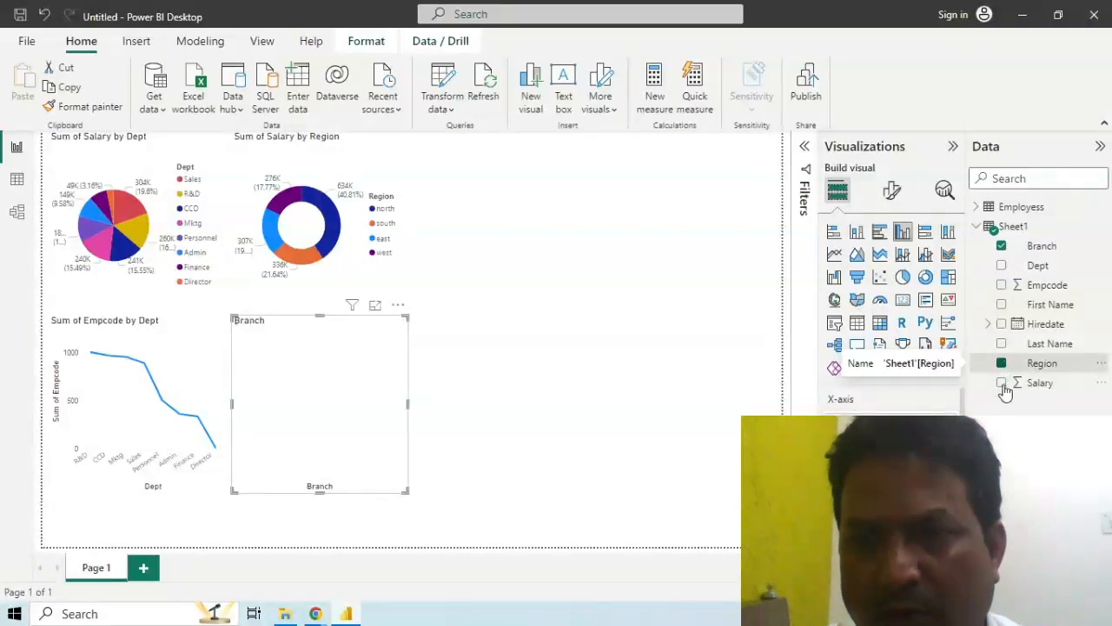
pyautogui.click(1002, 384)
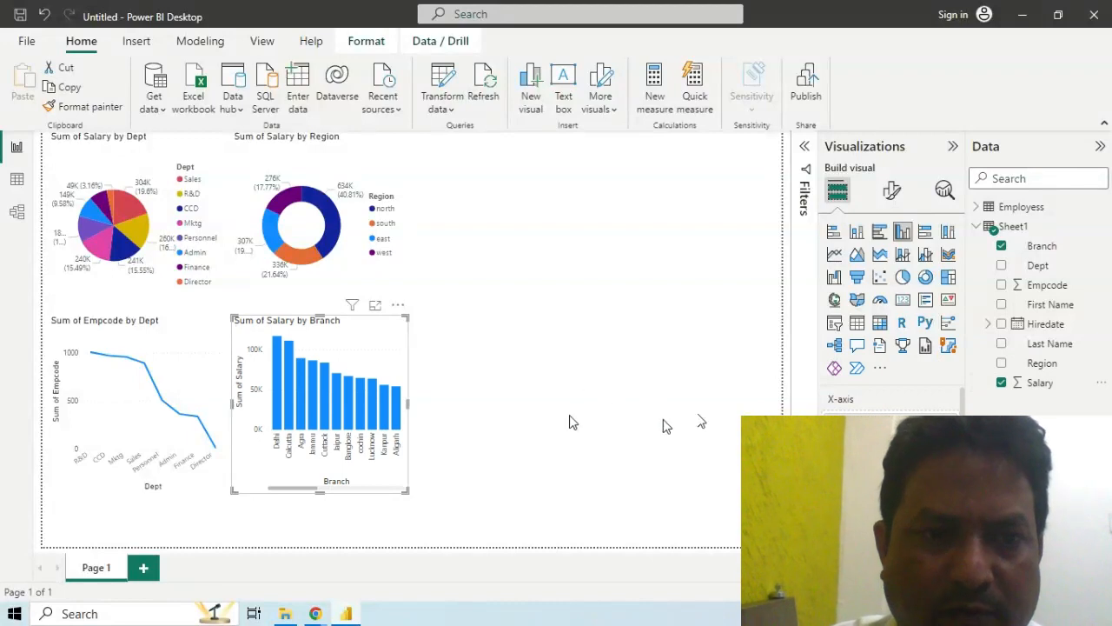
# Step: Enlarge the Salary by Dept pie chart and shift the Salary by Region donut chart clear of it
pyautogui.click(595, 312)
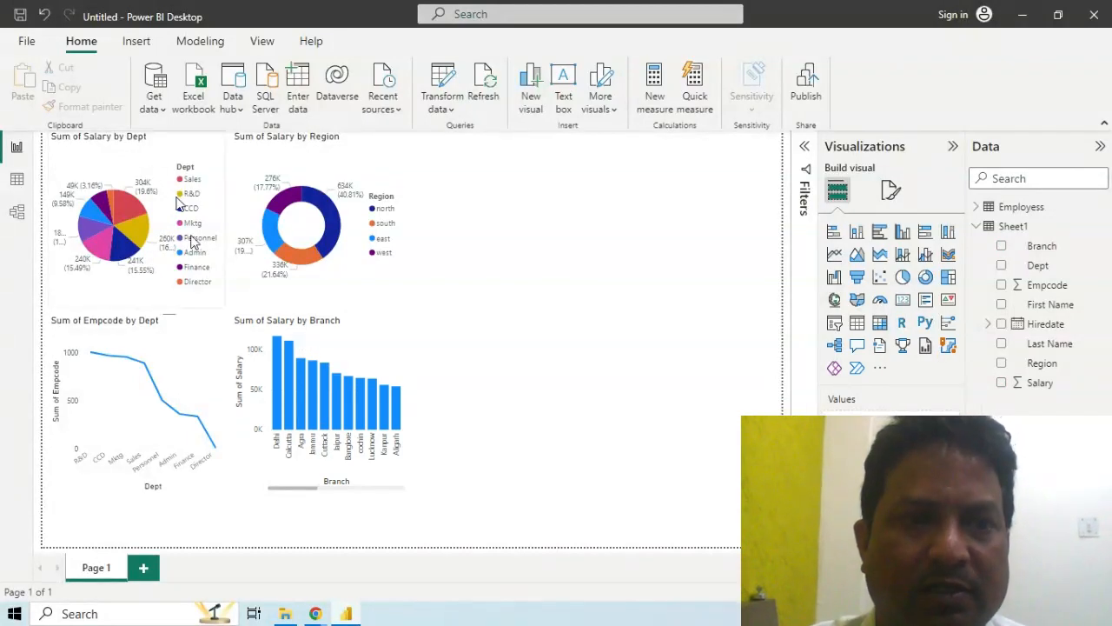
pyautogui.click(209, 299)
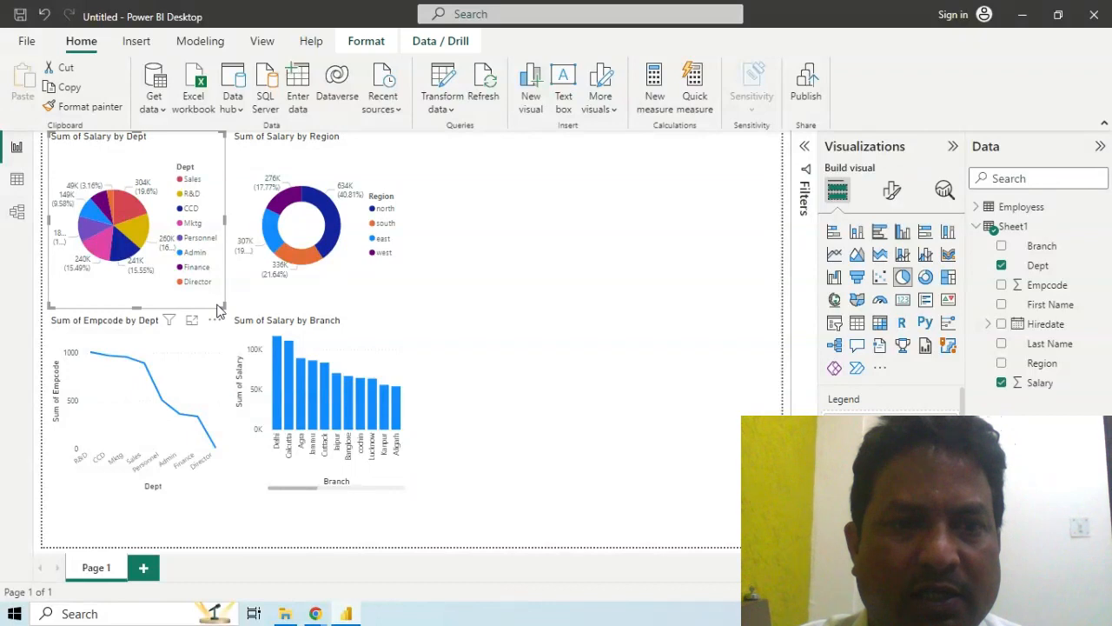
pyautogui.moveTo(220, 304); pyautogui.dragTo(254, 323)
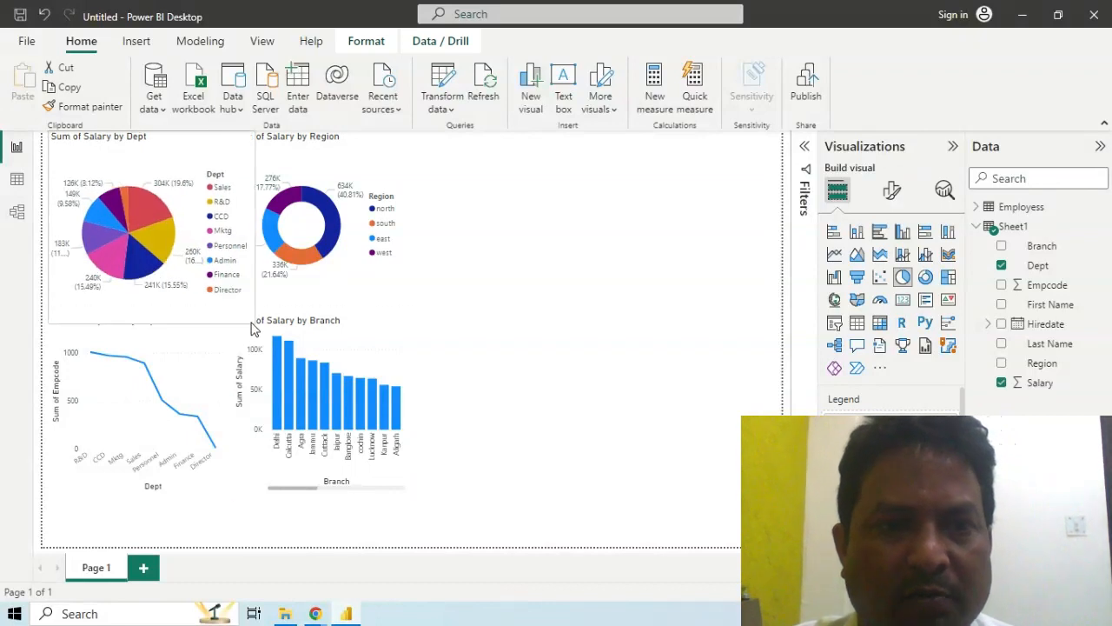
pyautogui.moveTo(411, 316); pyautogui.dragTo(436, 322)
# Step: Enlarge the Salary by Branch column chart and the Empcode by Dept line chart
pyautogui.click(405, 486)
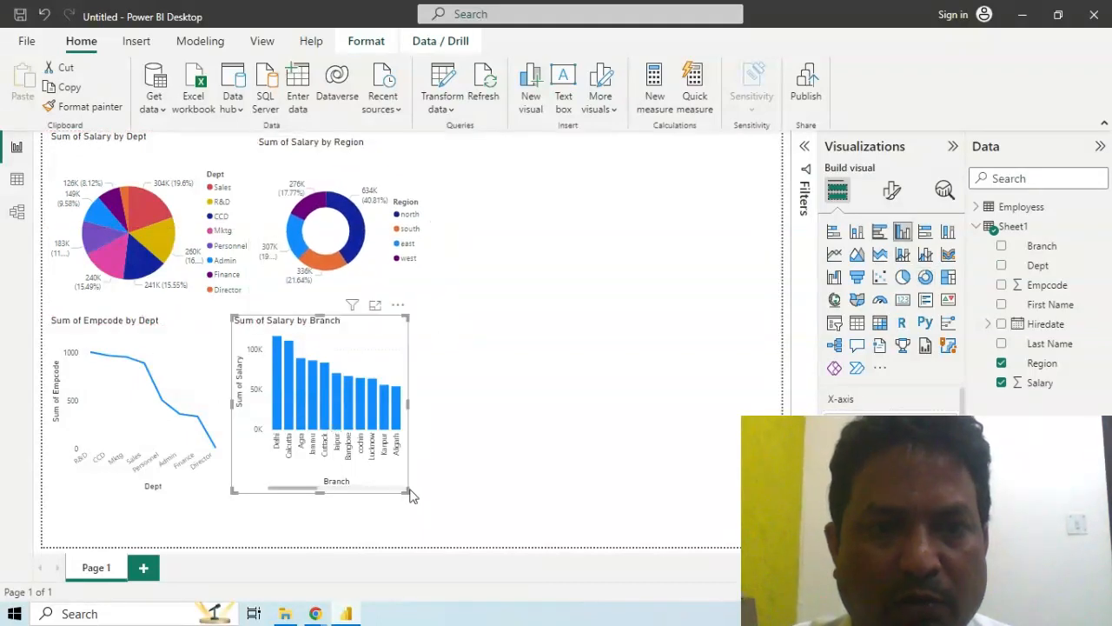
pyautogui.moveTo(407, 492); pyautogui.dragTo(458, 526)
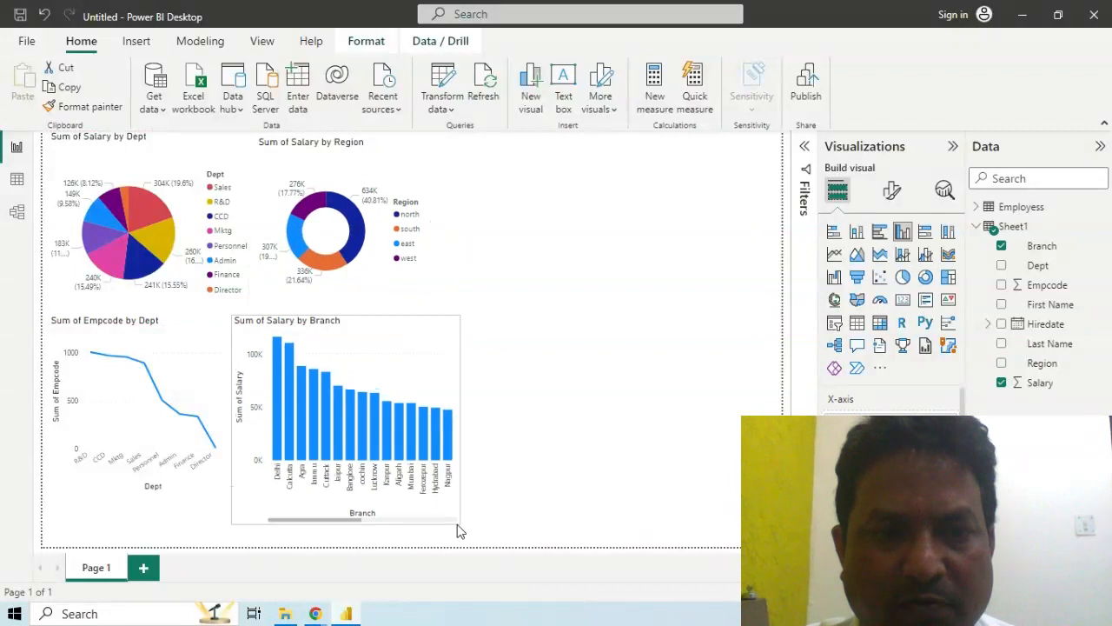
pyautogui.click(146, 410)
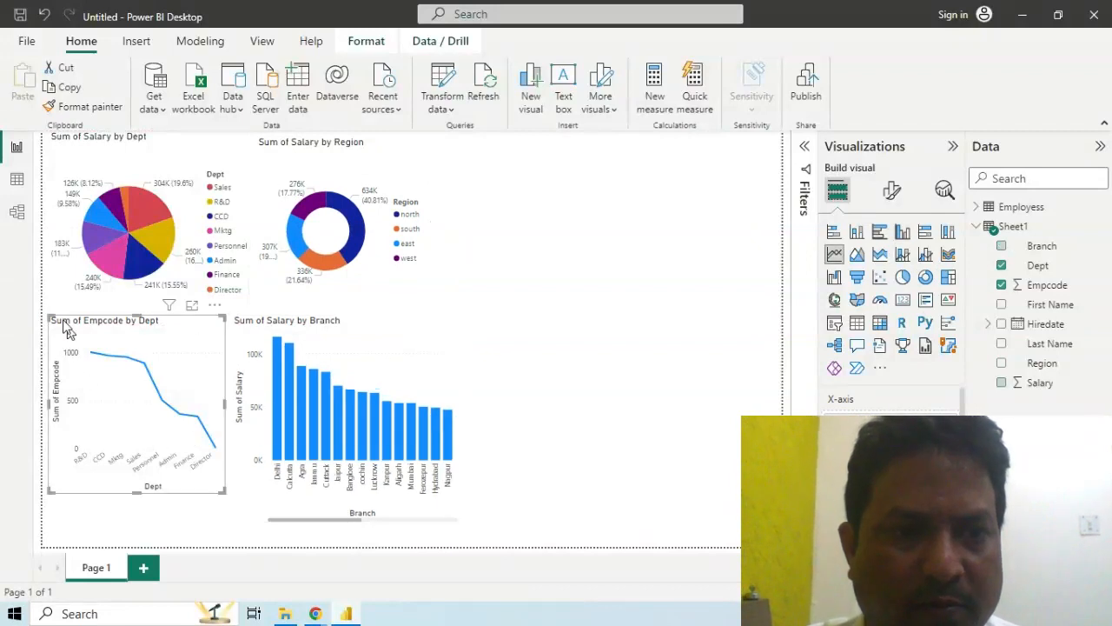
pyautogui.moveTo(224, 493); pyautogui.dragTo(254, 522)
pyautogui.click(354, 348)
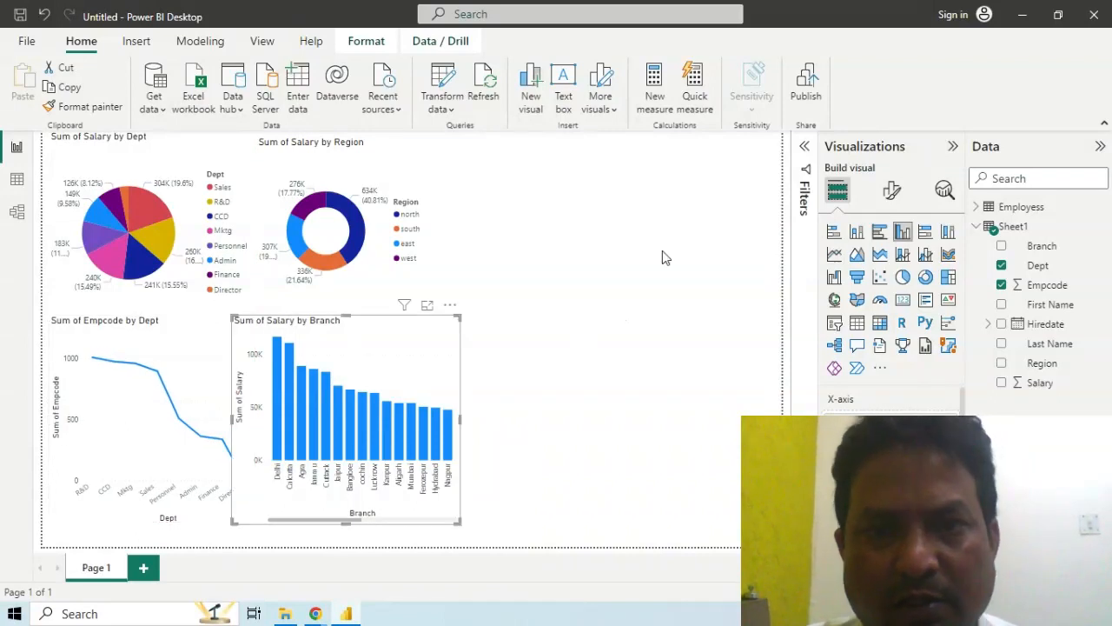
# Step: Add a slicer for the Region field to the report page beside the Salary by Region donut chart
pyautogui.click(686, 269)
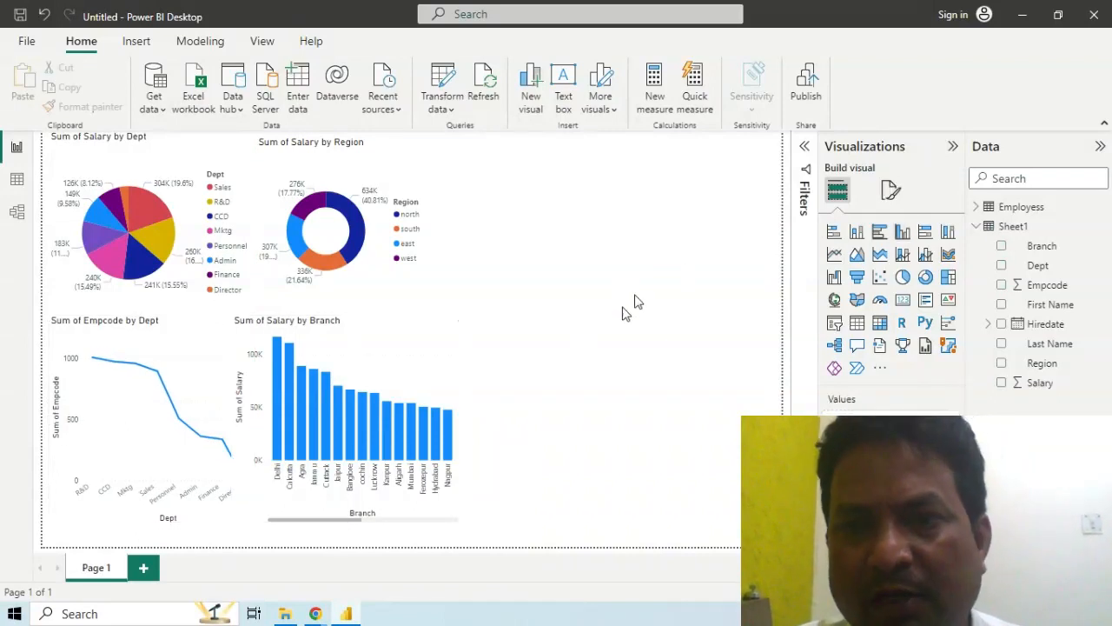
pyautogui.click(834, 324)
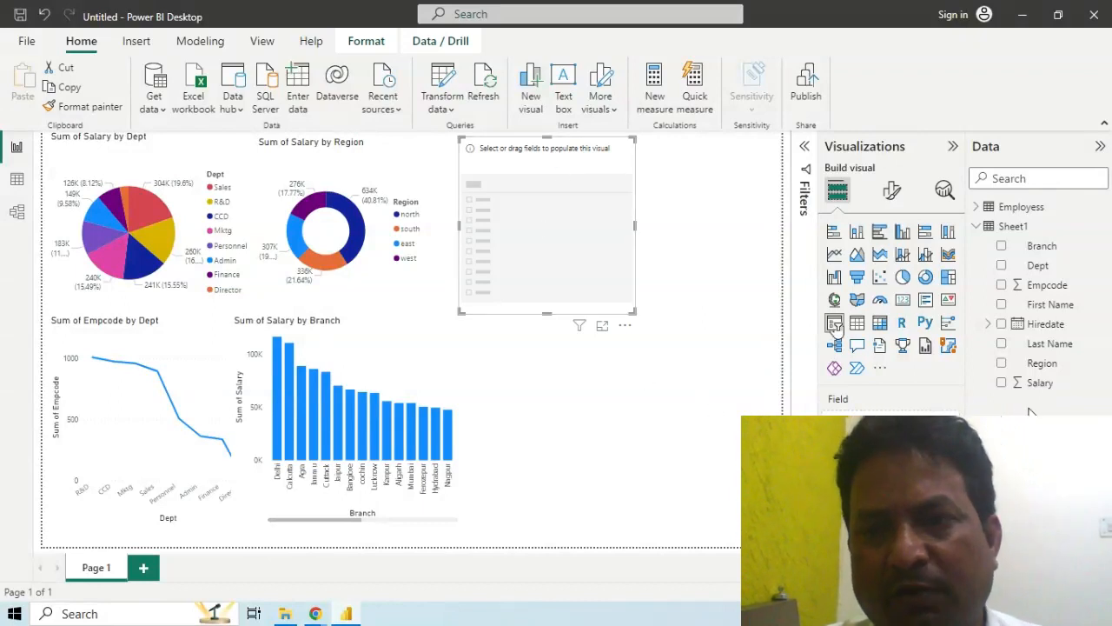
pyautogui.click(1002, 364)
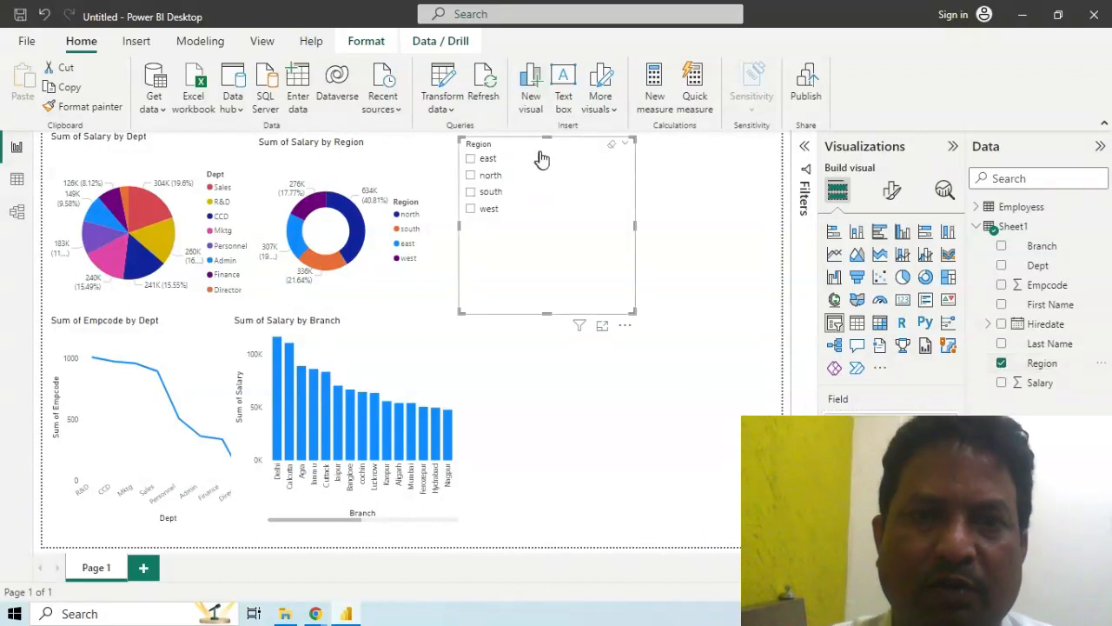
pyautogui.click(626, 445)
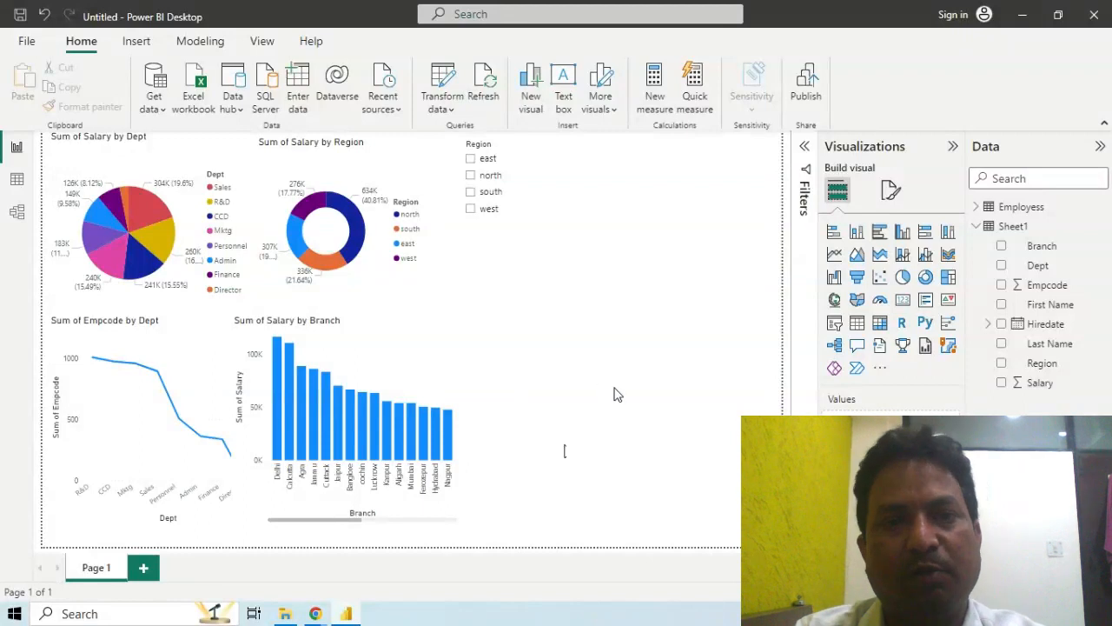
# Step: Filter the charts with the Region slicer by east, north and south in turn, leaving only south selected
pyautogui.click(470, 160)
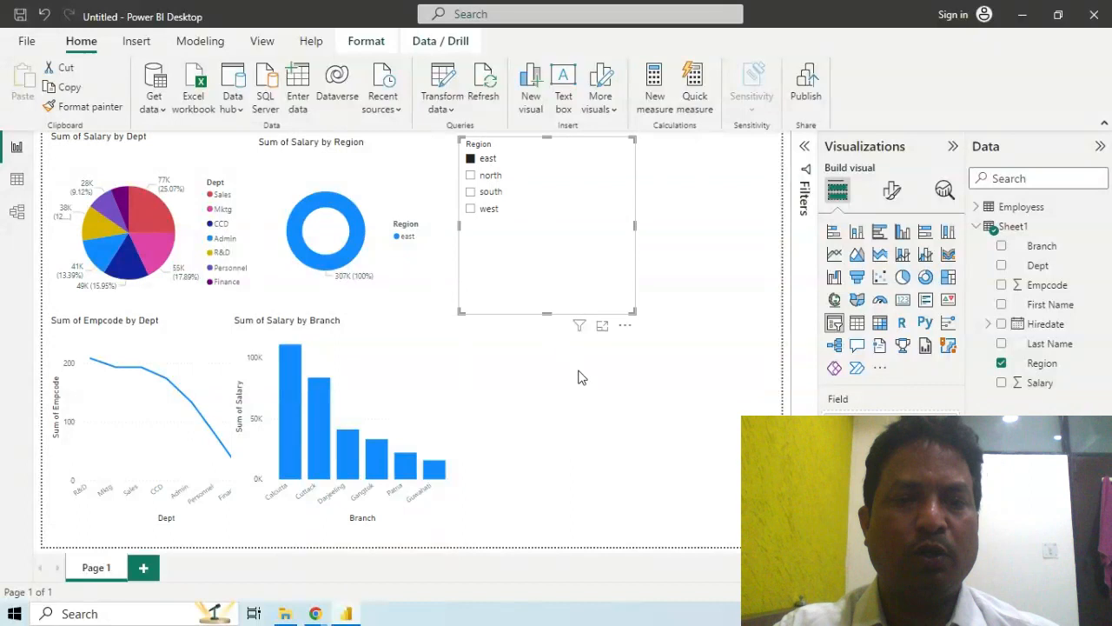
pyautogui.click(589, 436)
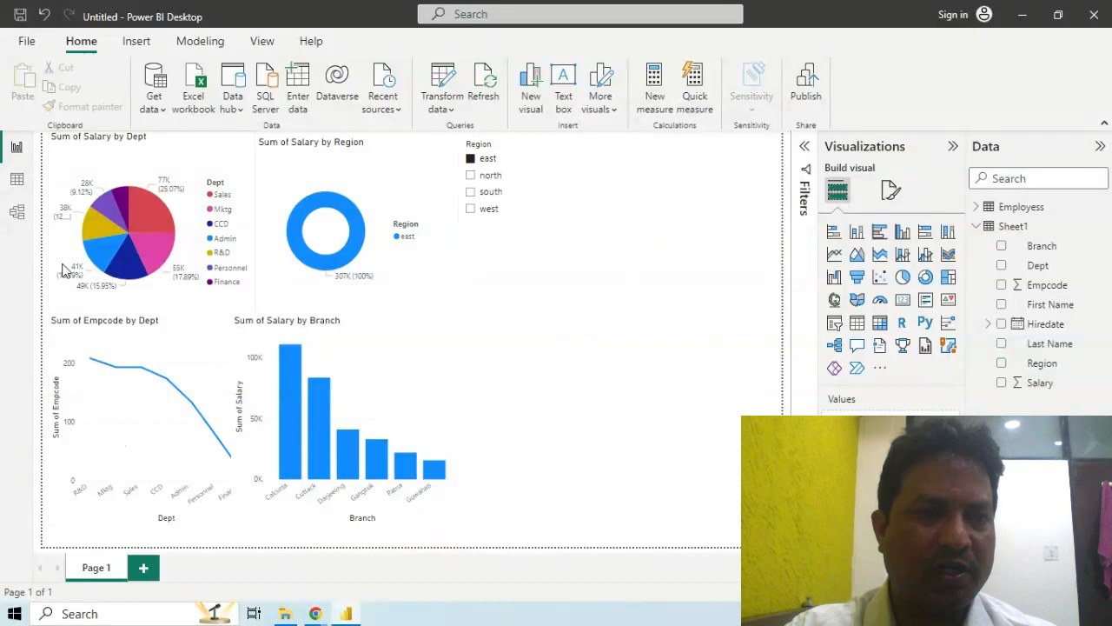
pyautogui.click(469, 178)
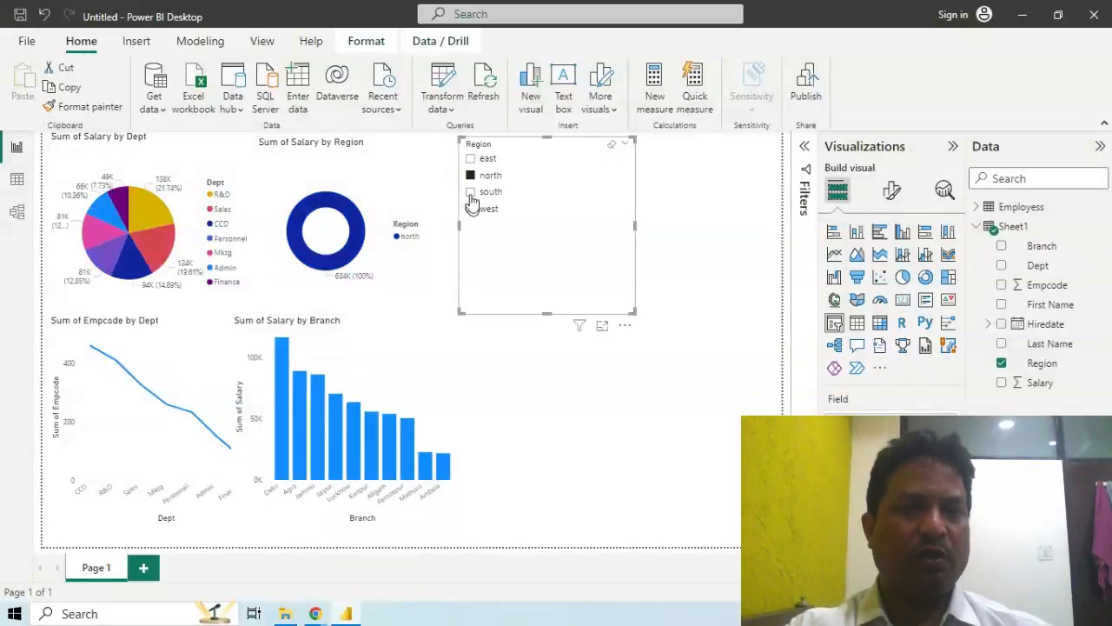
pyautogui.click(470, 193)
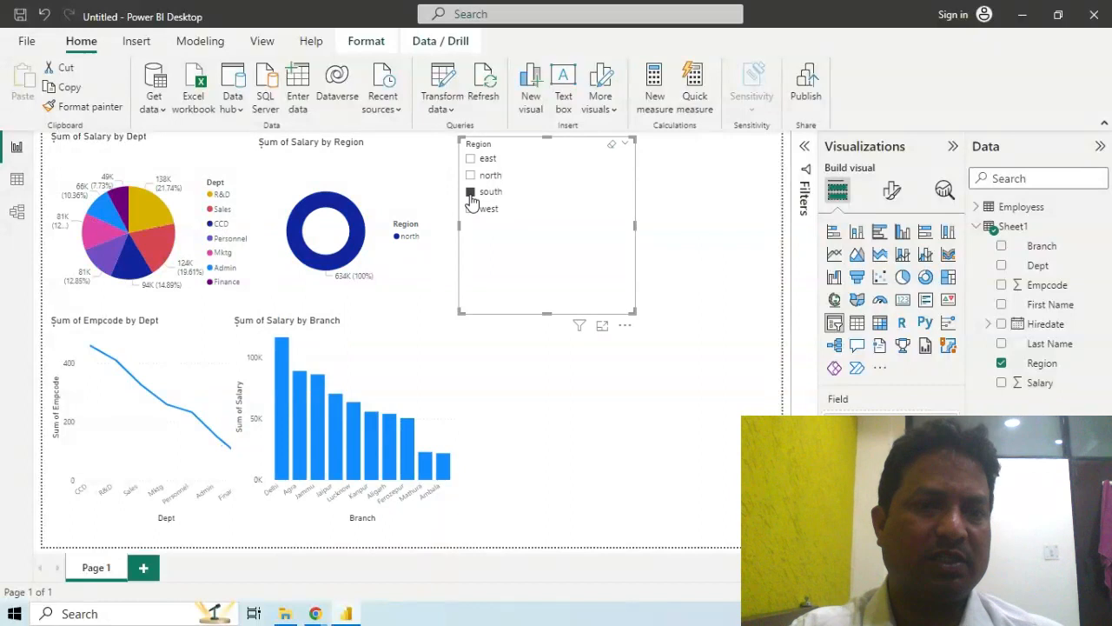
pyautogui.click(584, 458)
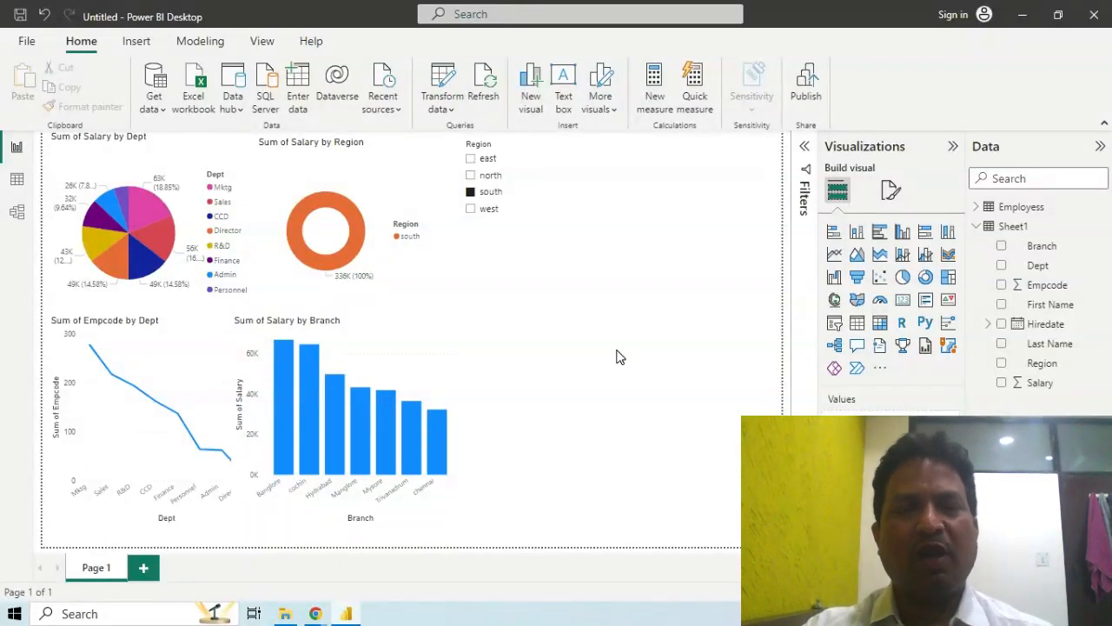
pyautogui.click(529, 265)
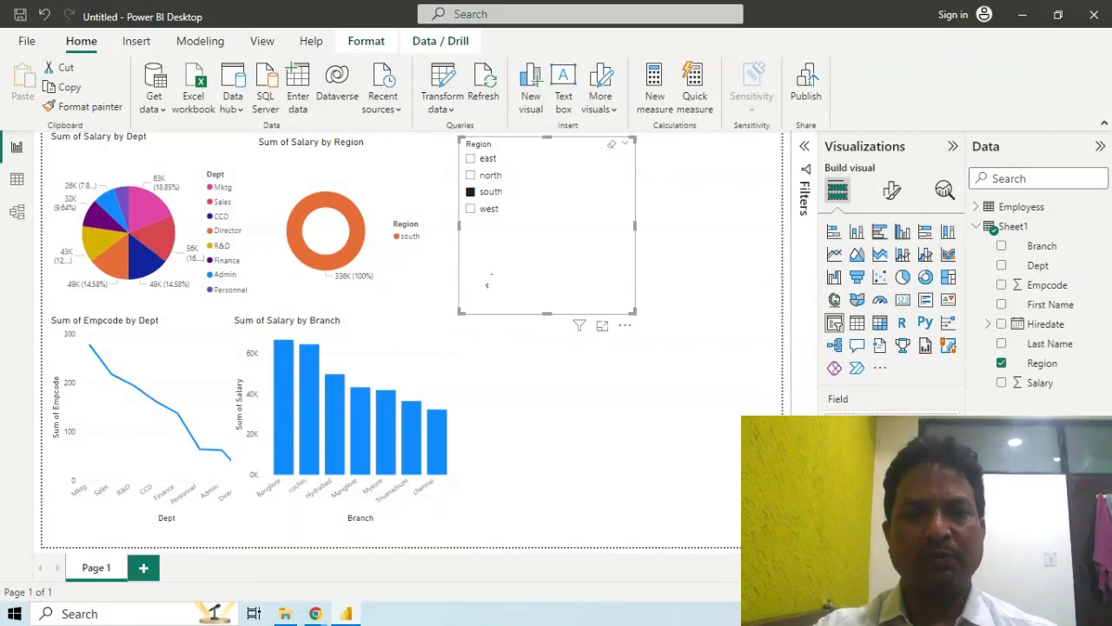
pyautogui.moveTo(316, 615)
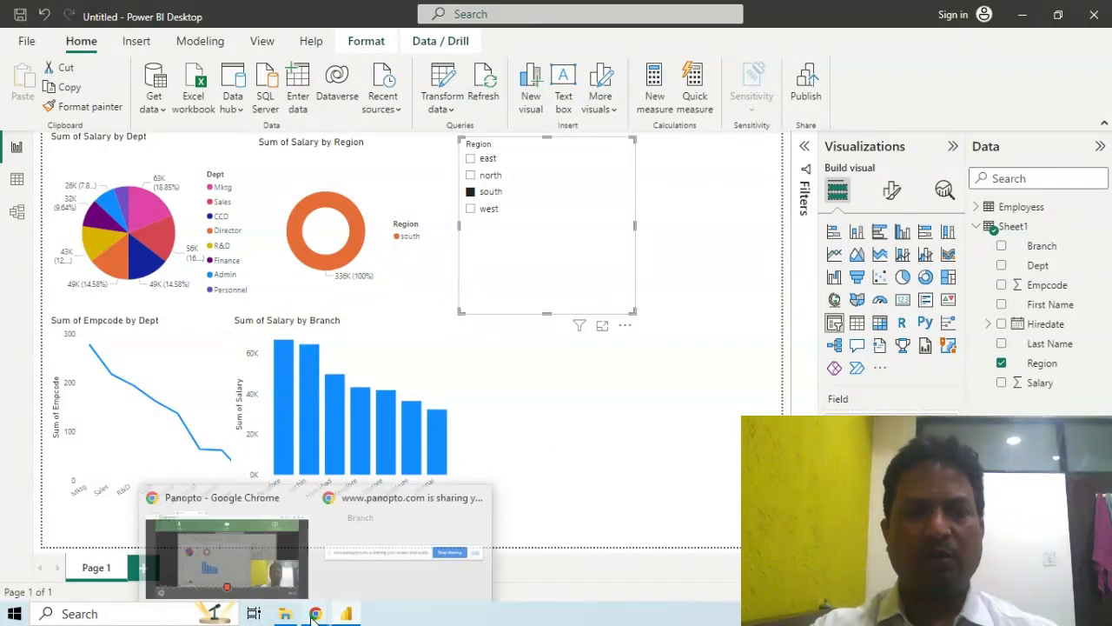
pyautogui.click(261, 570)
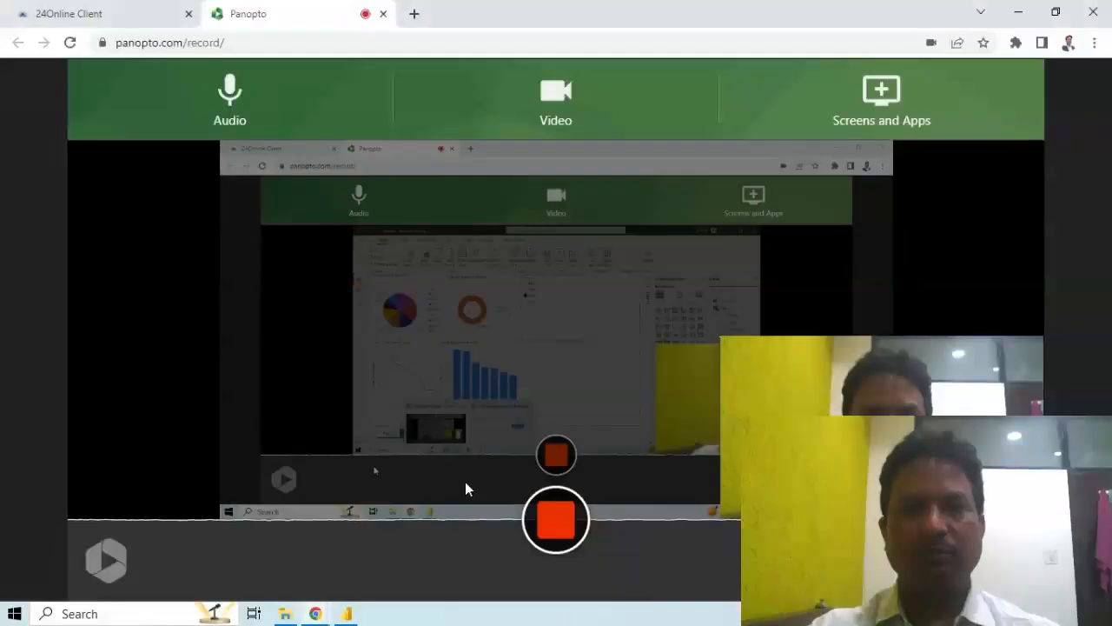